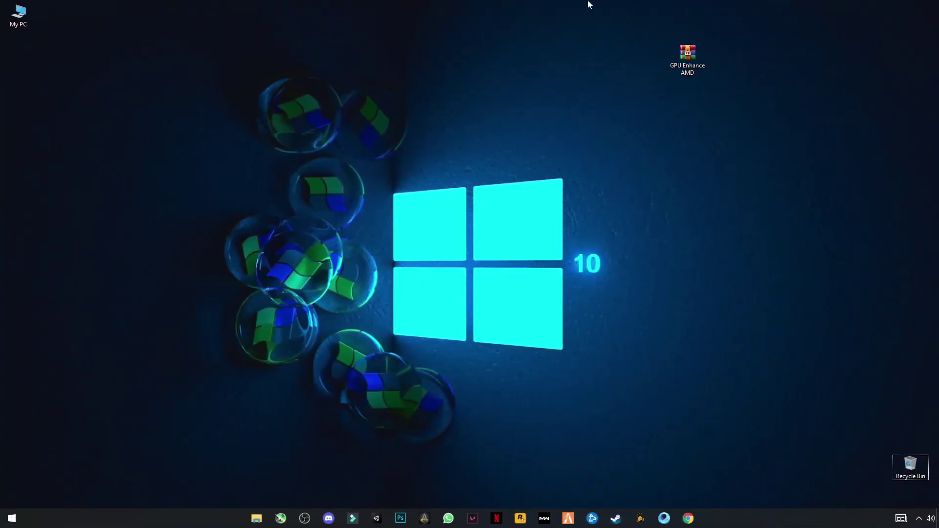
Open AMD Radeon Software from the desktop and, under the Custom graphics profile, disable Radeon Anti-Lag and Radeon Image Sharpening
right_click(365, 166)
click(323, 175)
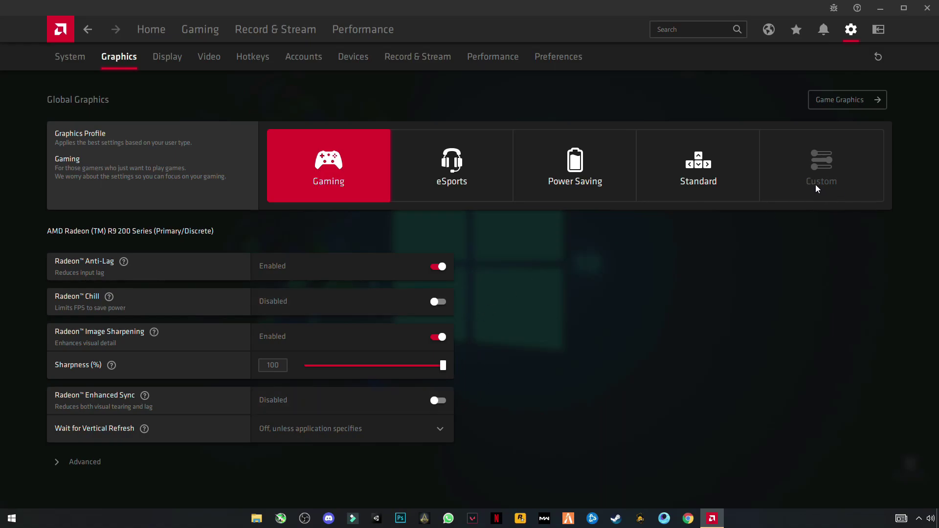
click(436, 267)
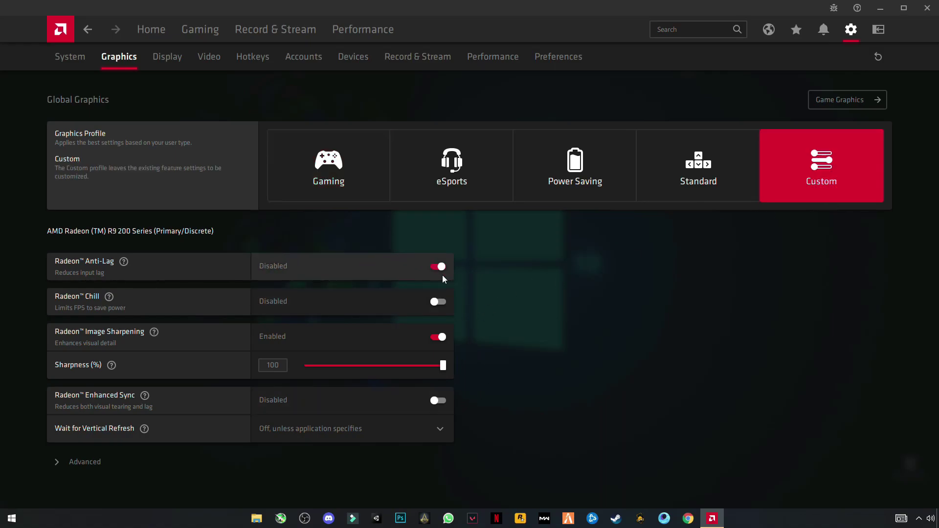
click(441, 341)
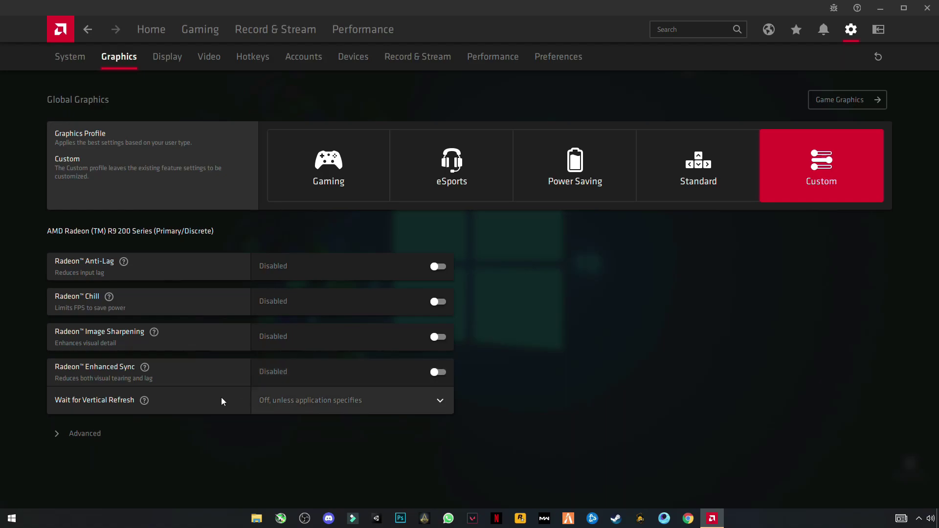
Expand the Advanced section of the global graphics settings and review its anti-aliasing, filtering and tessellation options
click(83, 434)
scroll(413, 354, down, 6)
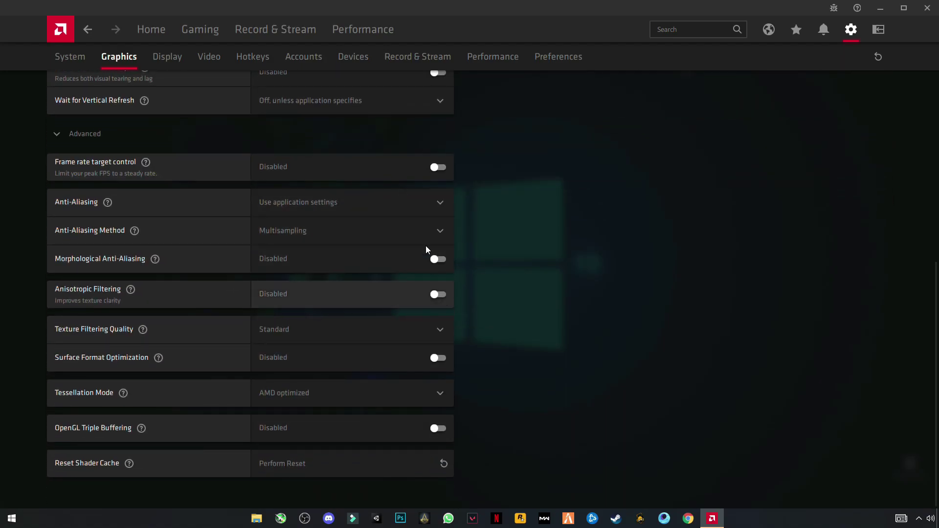
scroll(460, 257, up, 6)
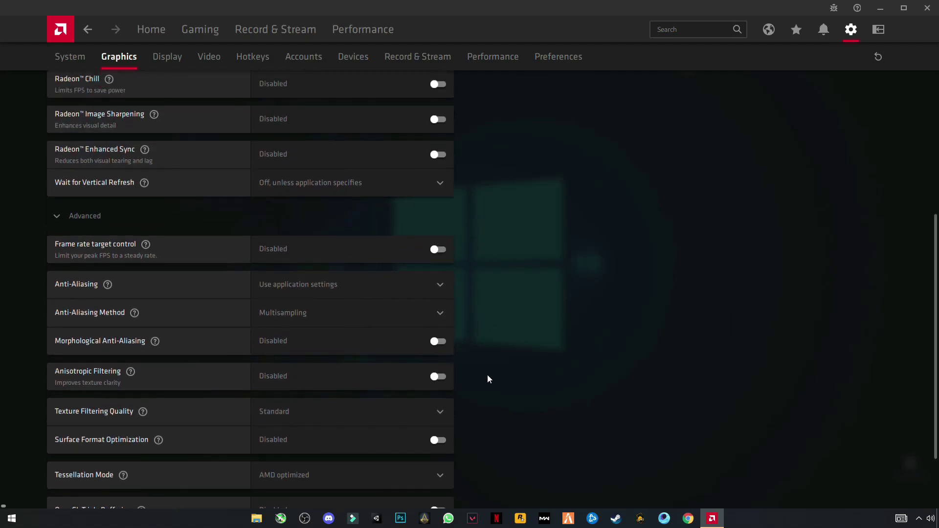
scroll(461, 280, down, 6)
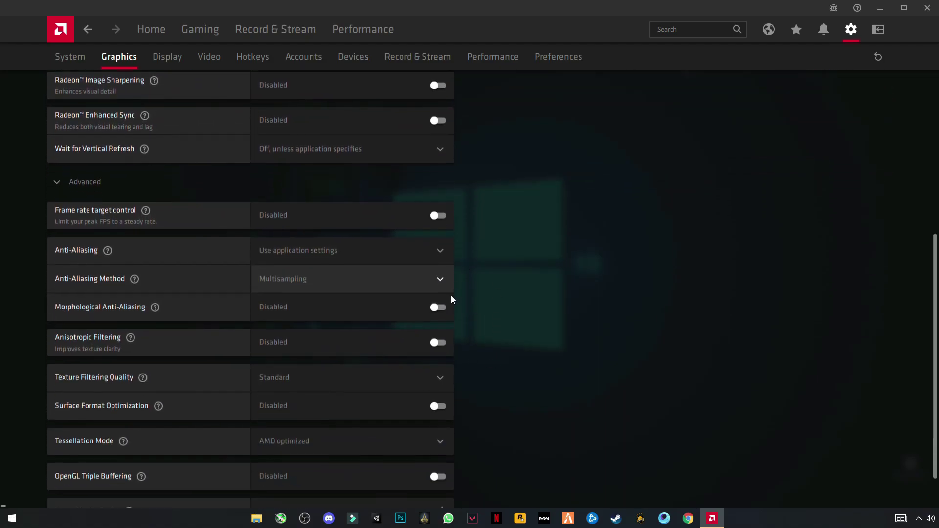
scroll(475, 277, up, 6)
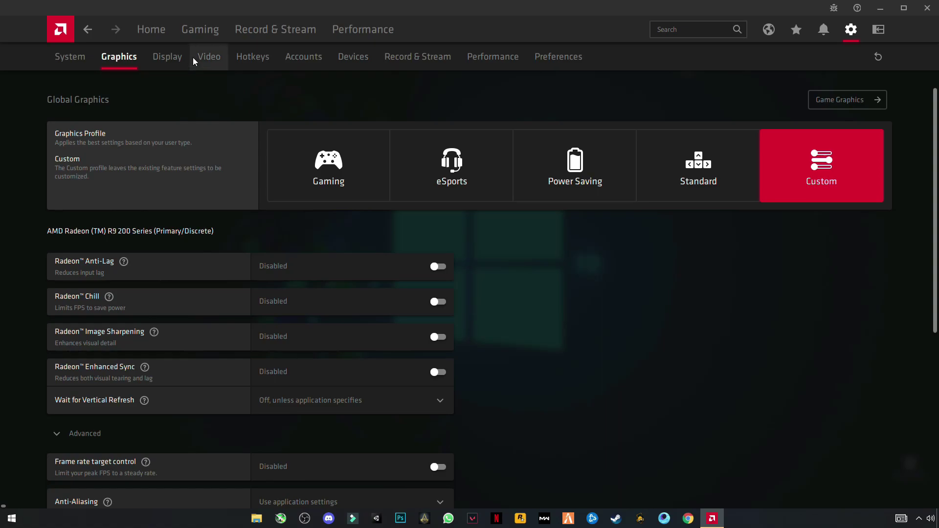
Look through the remaining Radeon settings pages, from Display to Preferences, and close the Radeon window
click(159, 62)
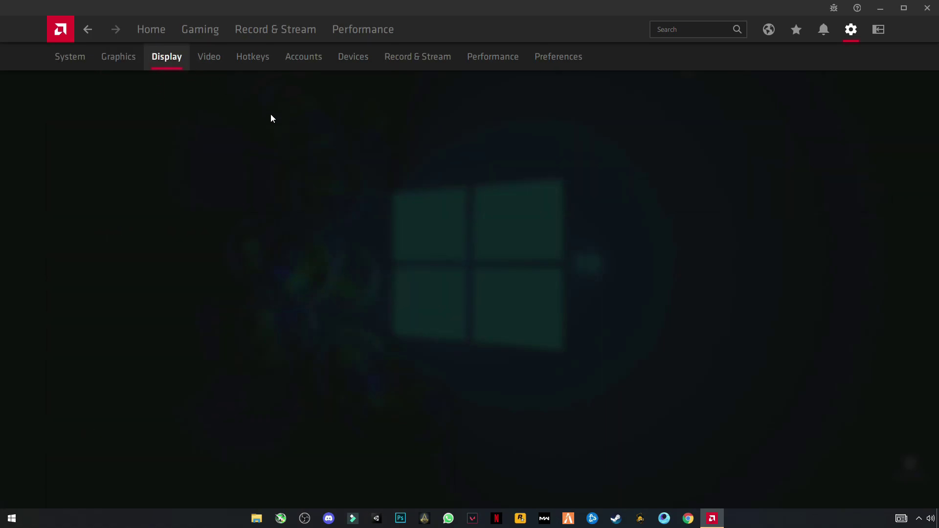
click(205, 62)
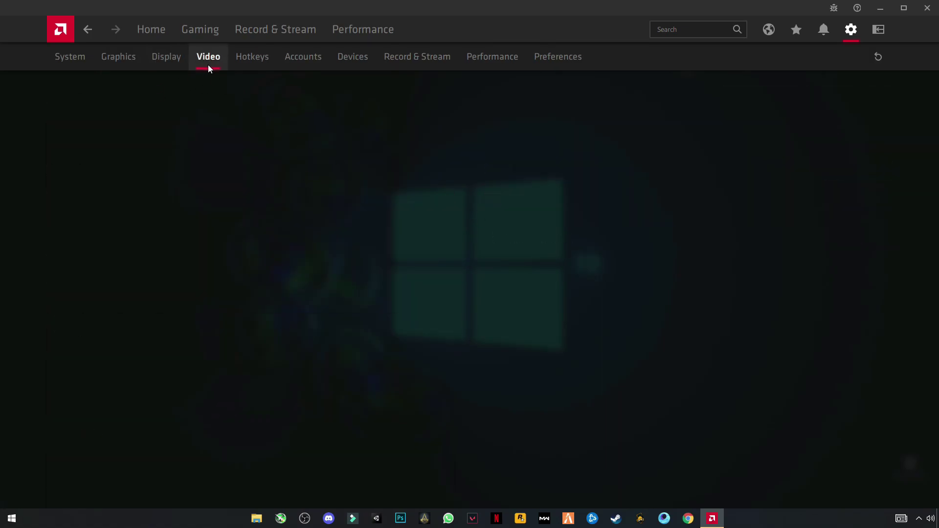
click(245, 59)
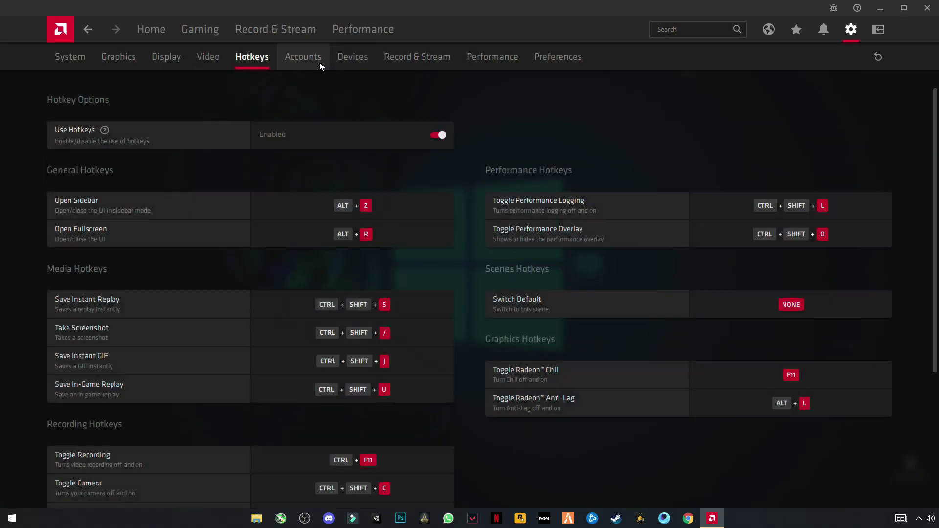
click(319, 65)
click(349, 62)
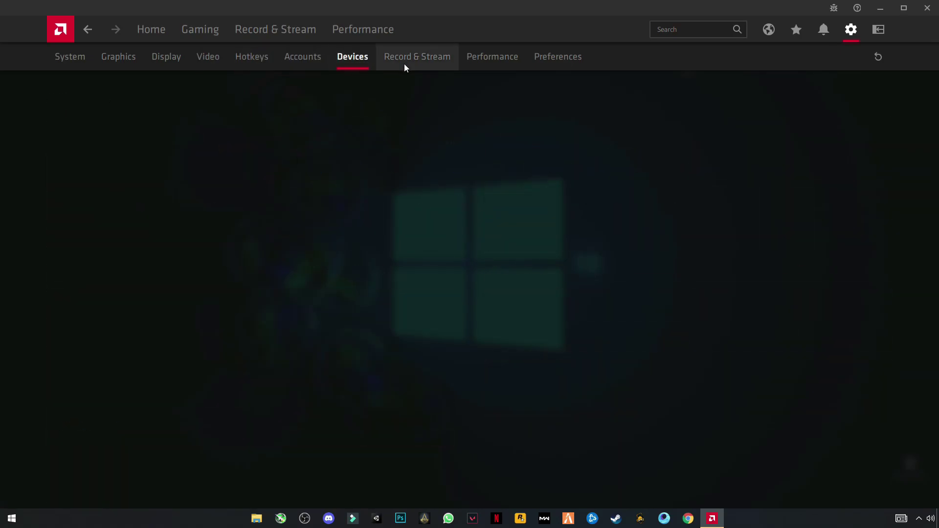
click(404, 63)
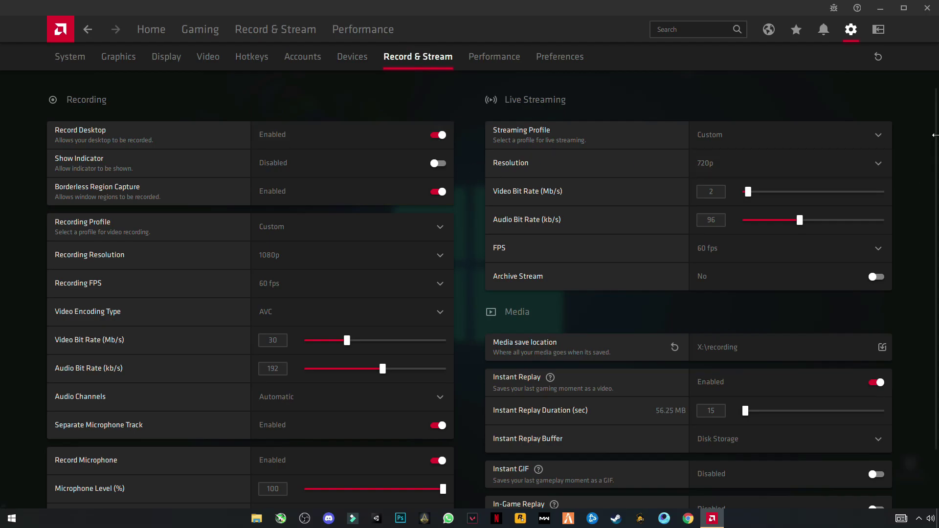
scroll(587, 212, down, 3)
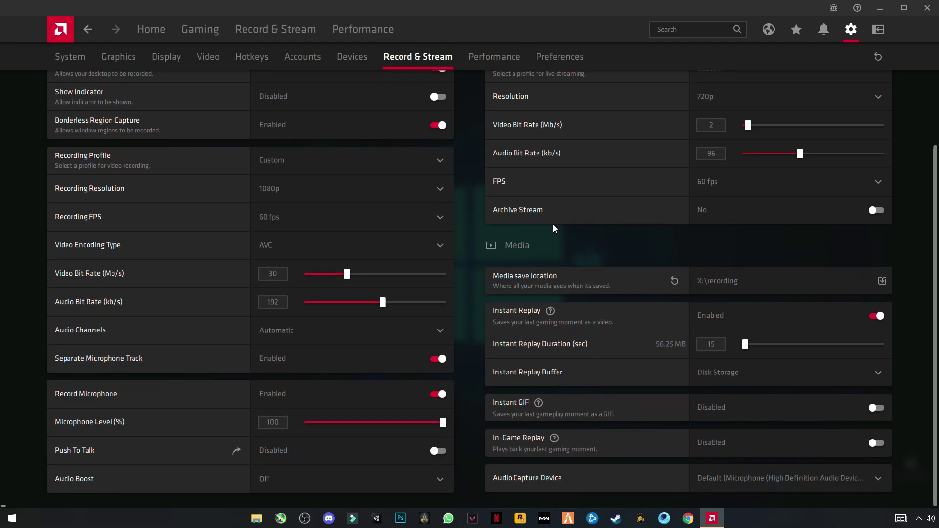
scroll(550, 227, up, 3)
click(485, 64)
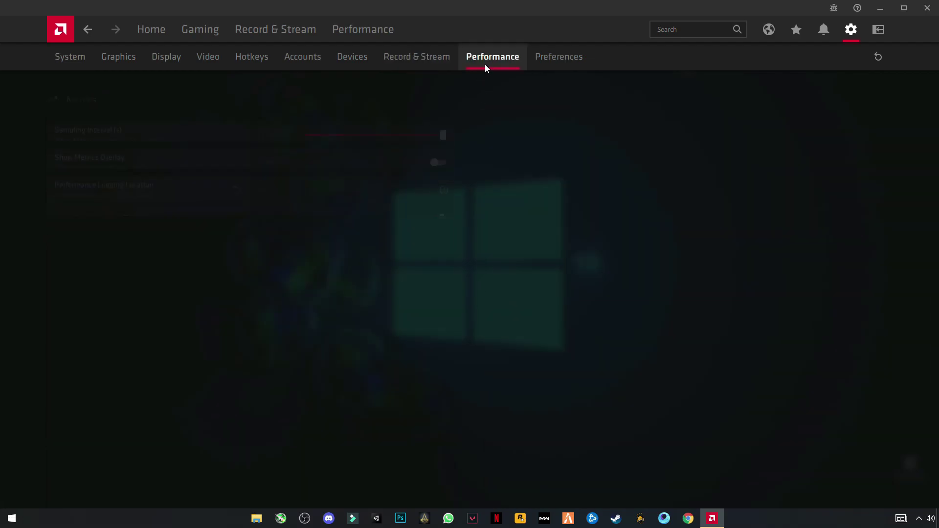
click(541, 60)
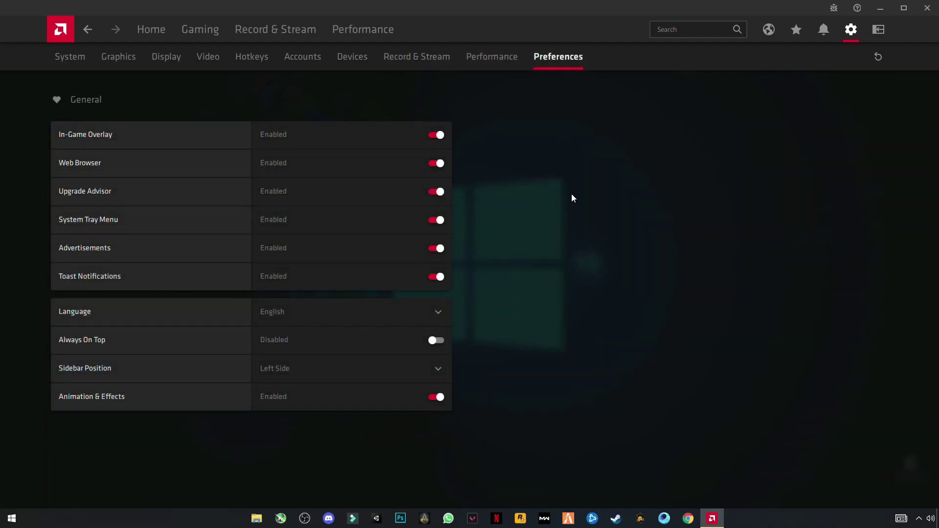
click(934, 6)
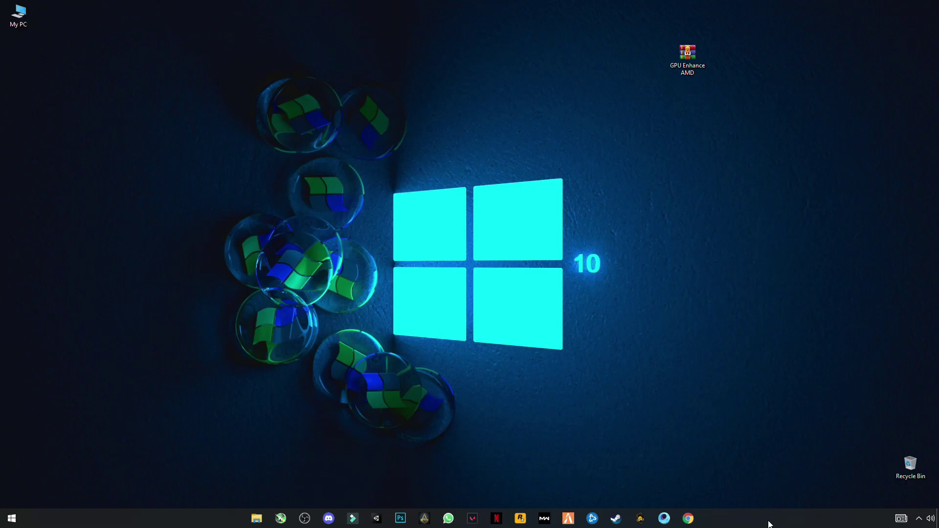
Search Windows Settings for "noti" and review the Notifications & actions and Focus assist pages
click(12, 517)
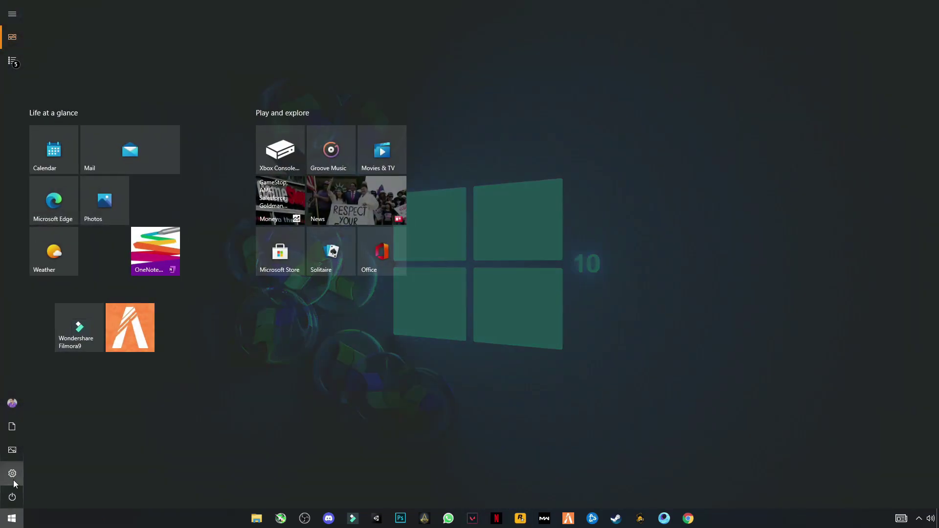
click(13, 478)
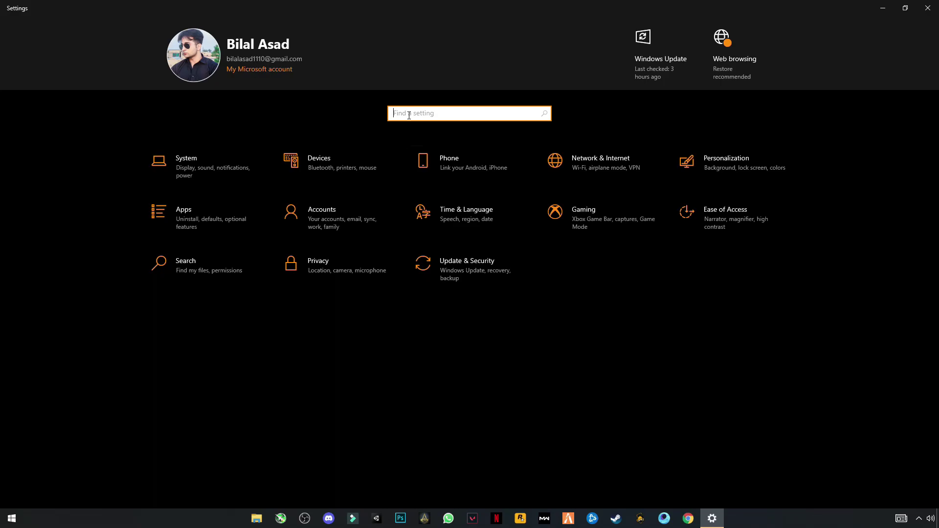
text(noti)
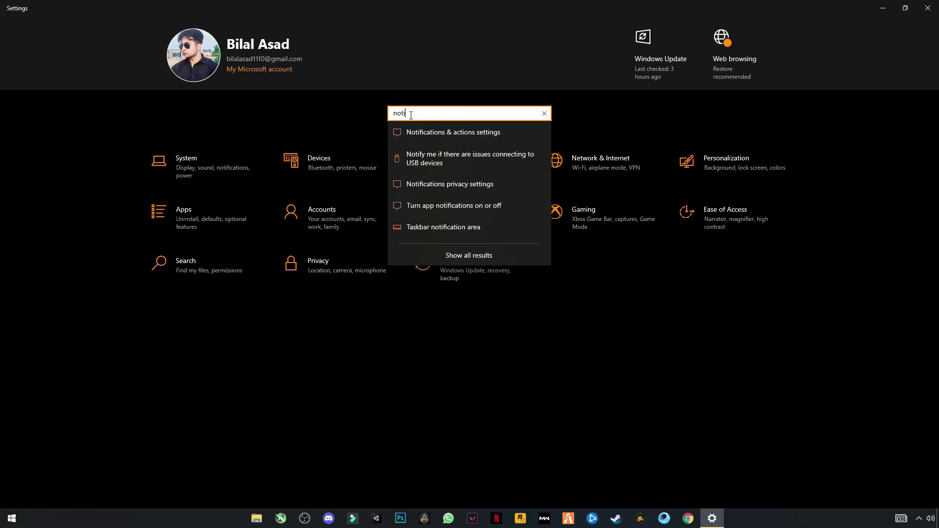
click(470, 138)
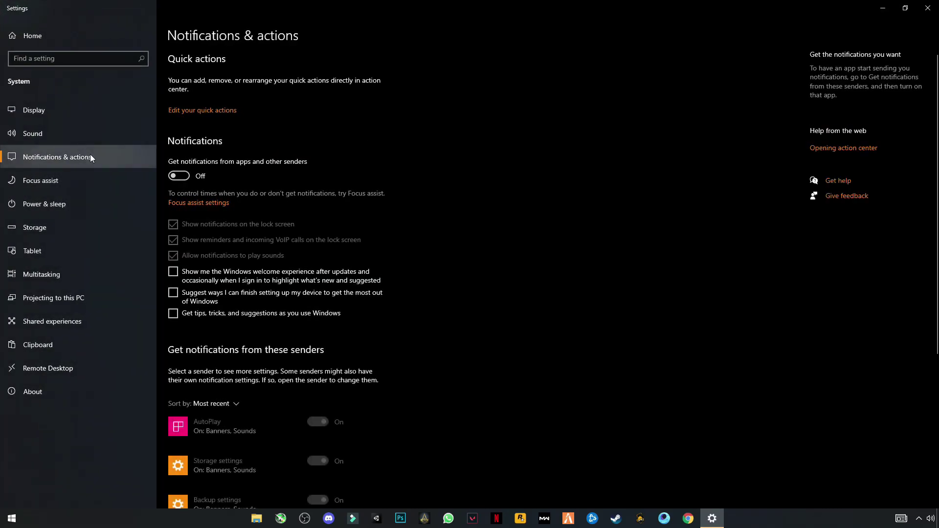
scroll(327, 291, down, 5)
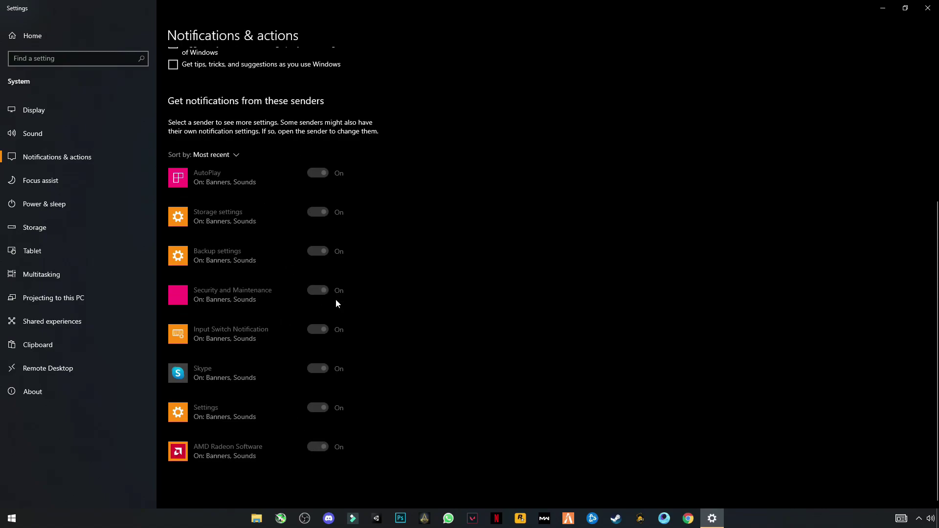
scroll(335, 290, up, 5)
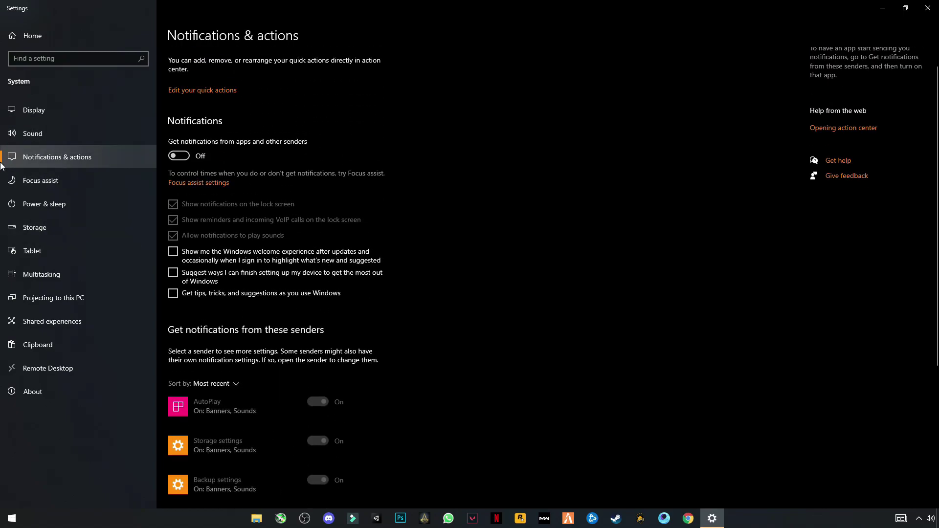
click(42, 189)
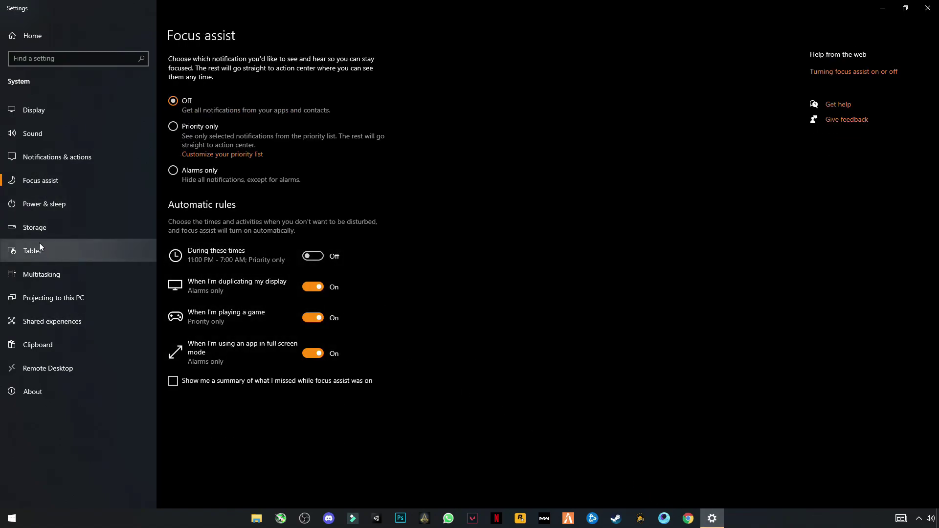
Start a new power plan based on High performance in the additional power settings and name it Gaming
click(48, 204)
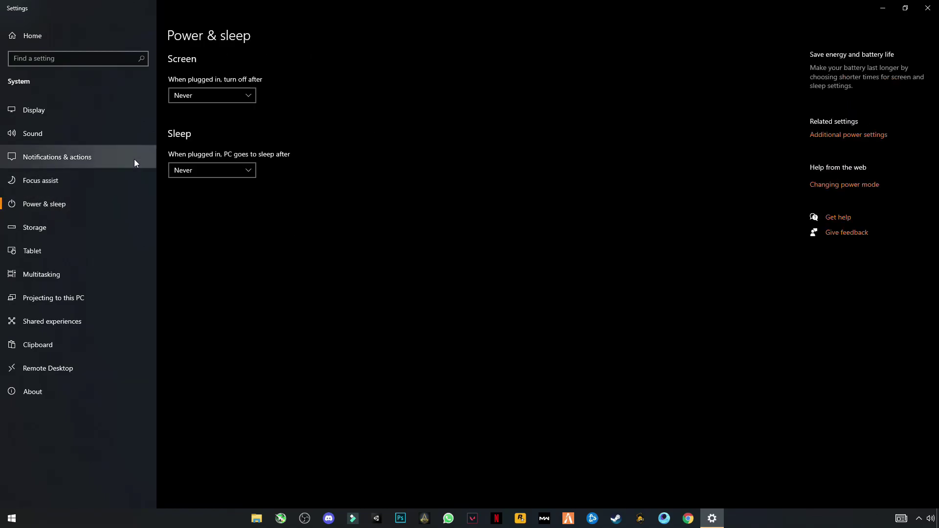
click(841, 136)
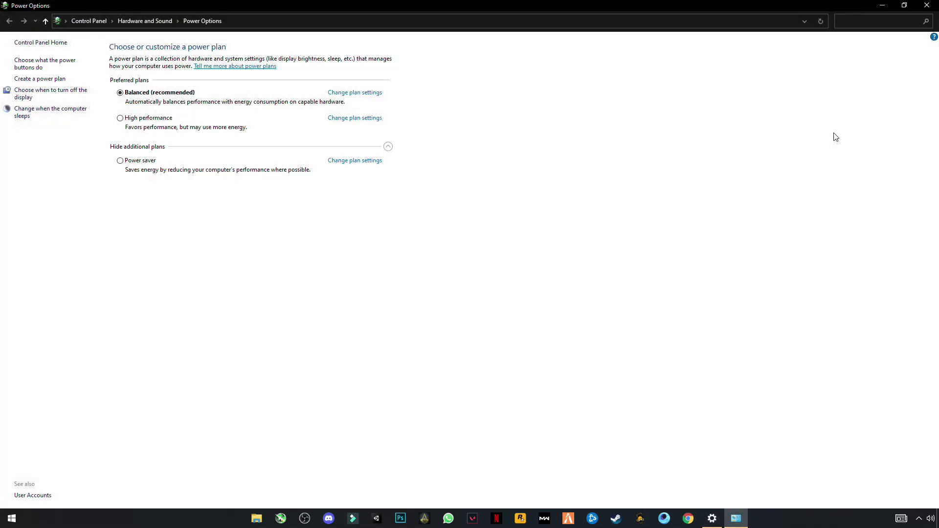
click(51, 80)
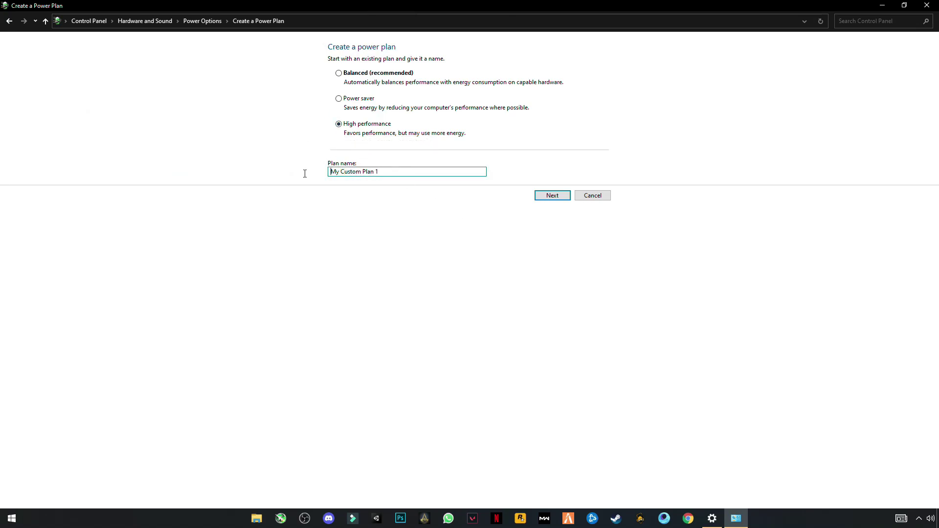
drag(331, 171, 419, 172)
text(G)
click(551, 196)
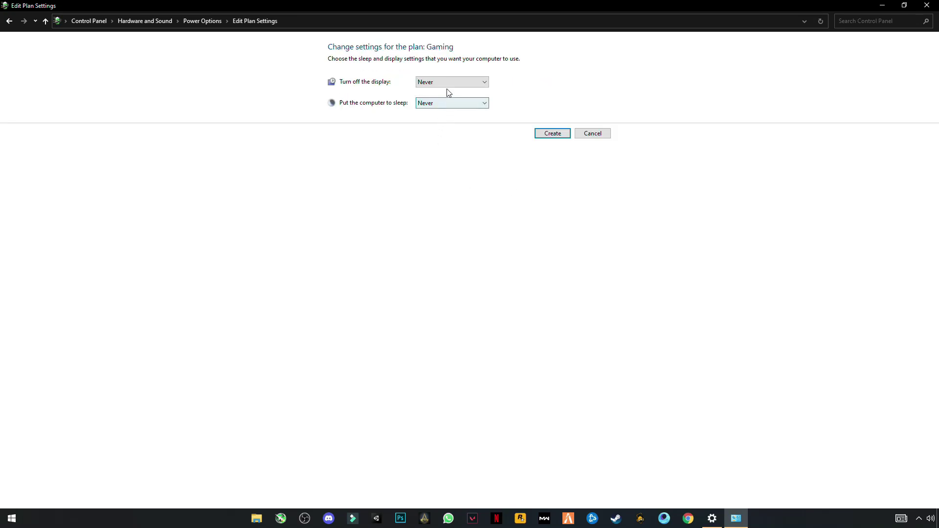
Set the Gaming plan's display turn-off and computer sleep times to Never, create the plan and close the settings windows
click(459, 83)
click(419, 203)
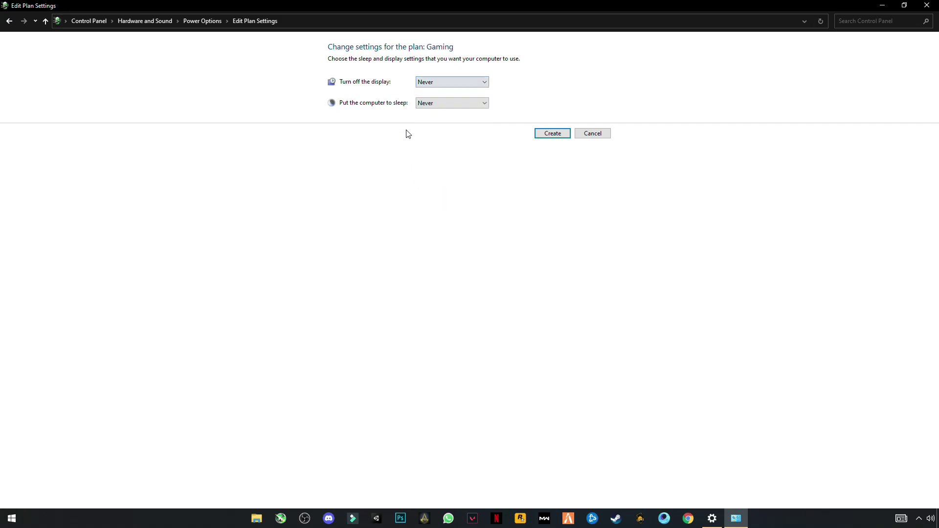
click(436, 105)
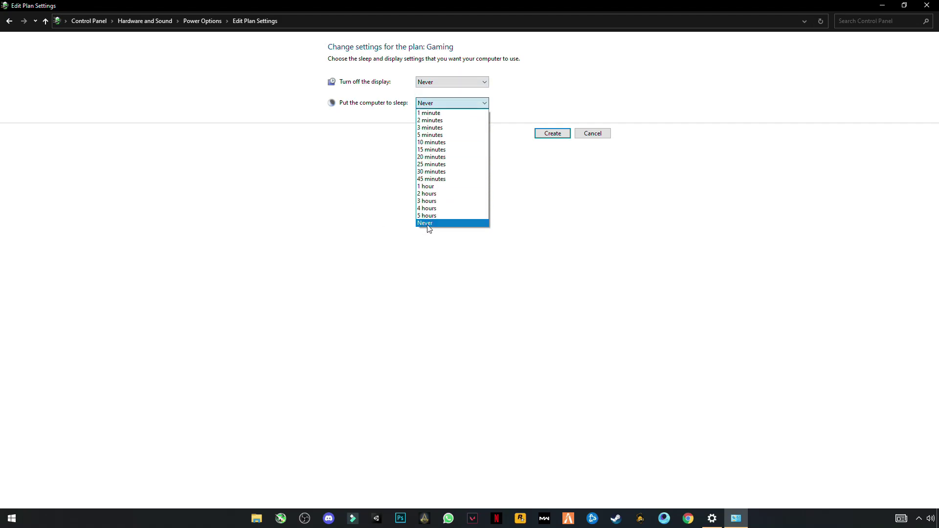
click(428, 224)
click(560, 136)
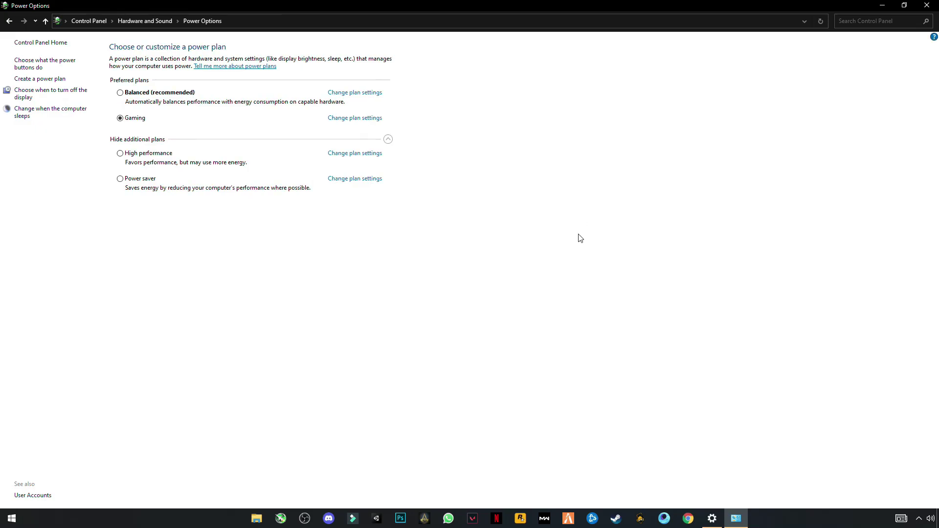
click(926, 5)
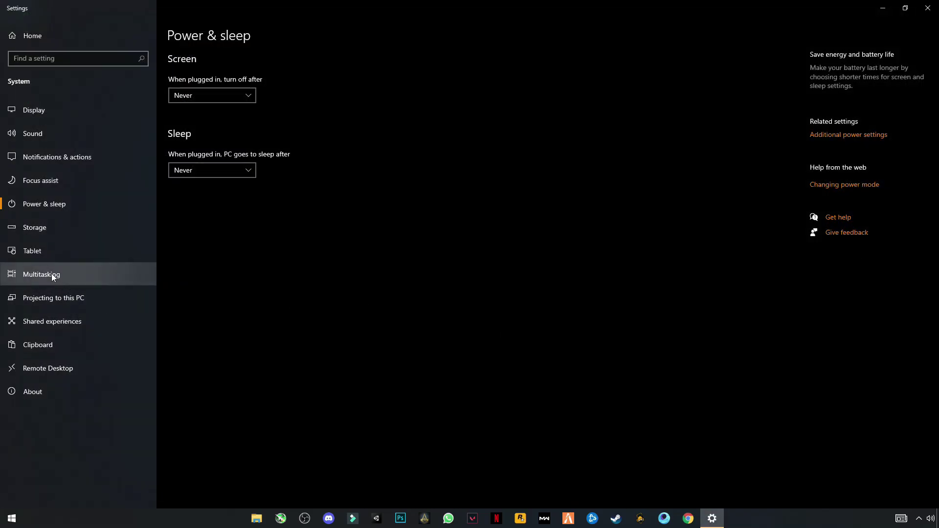
click(927, 8)
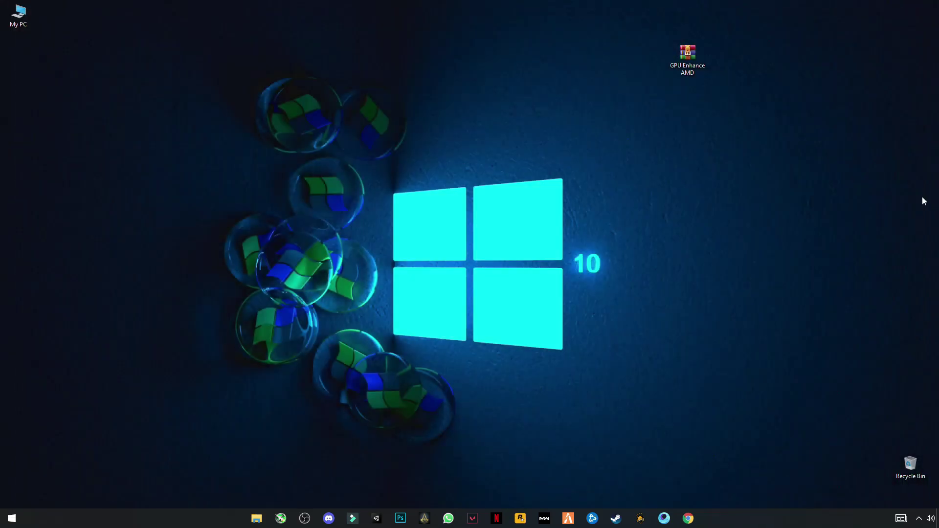
Open the properties of My PC and bring up the advanced system settings
double_click(22, 20)
right_click(263, 287)
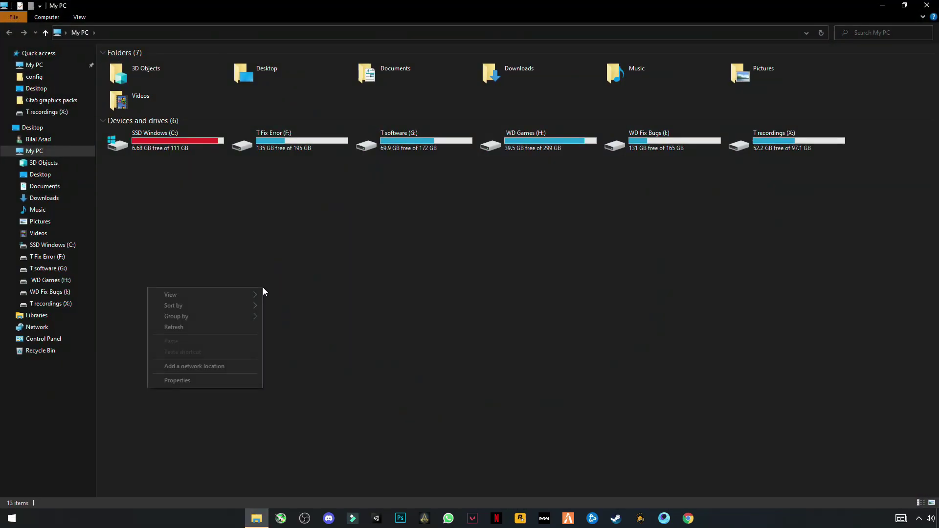
right_click(408, 232)
click(343, 325)
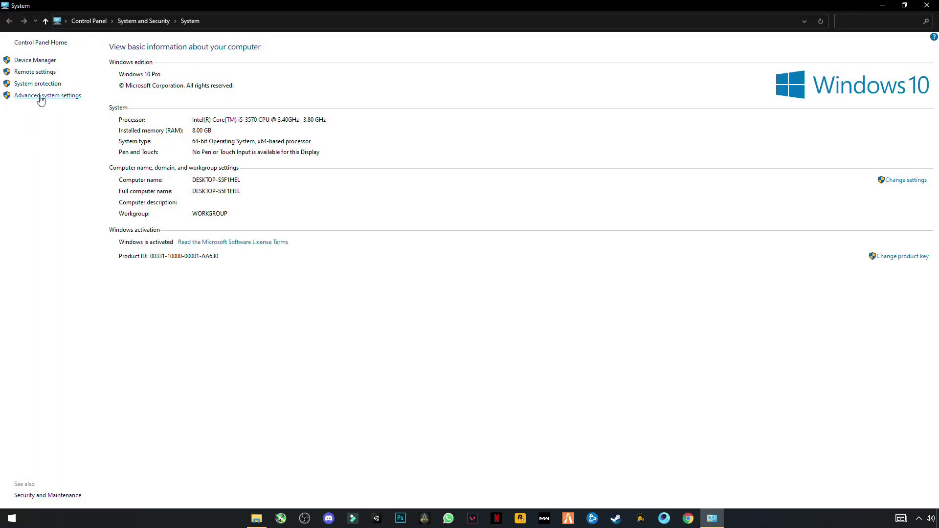
click(47, 96)
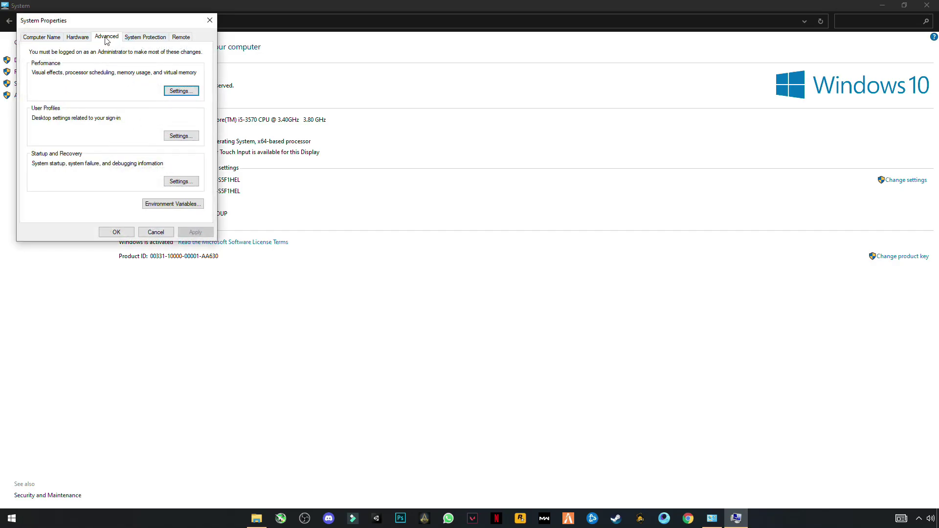
Set the performance visual effects to Adjust for best performance, apply the change and close the system and My PC windows
click(177, 91)
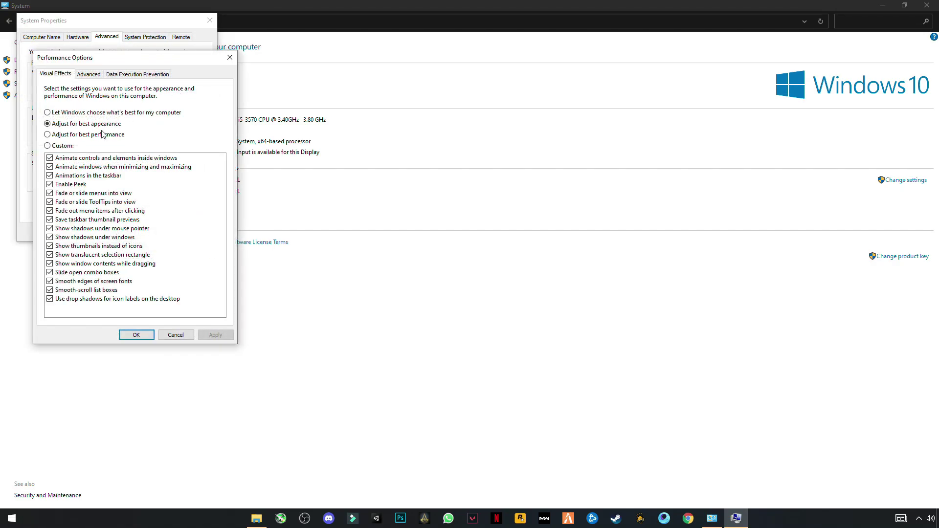
click(49, 135)
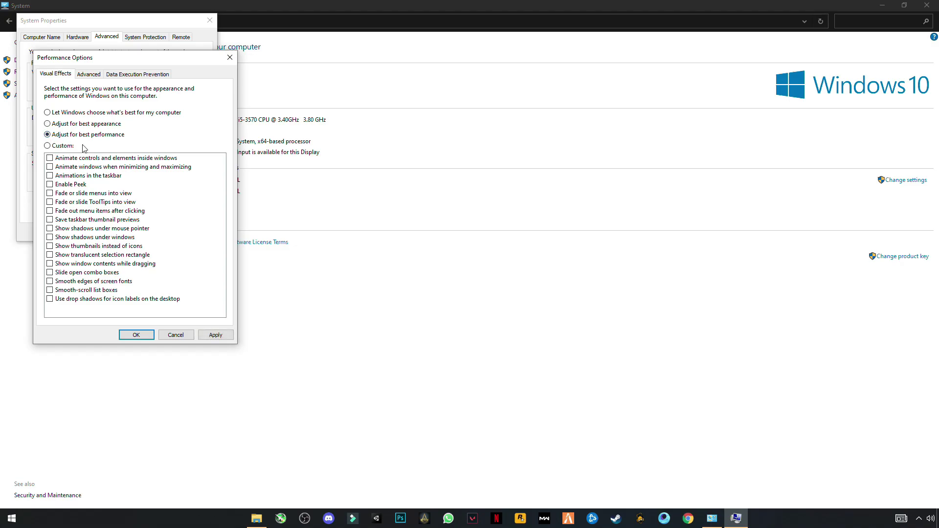
click(211, 338)
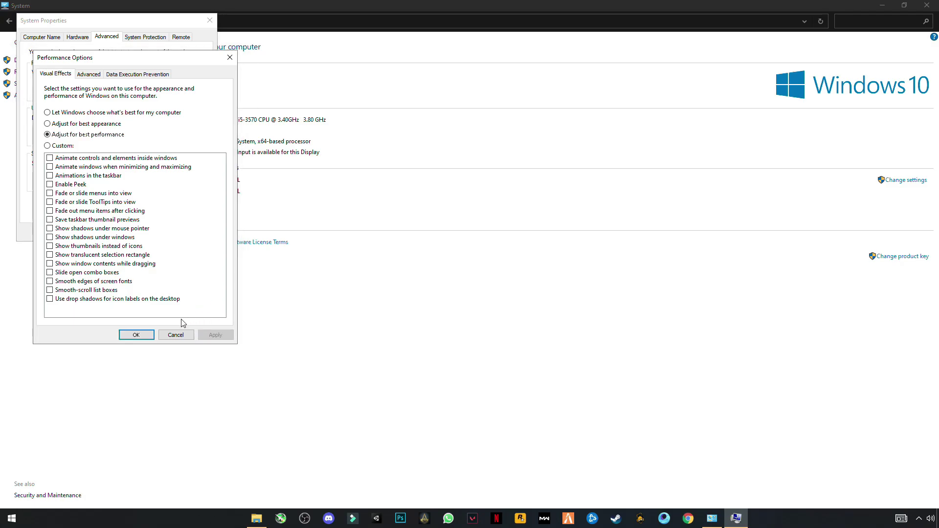
click(145, 334)
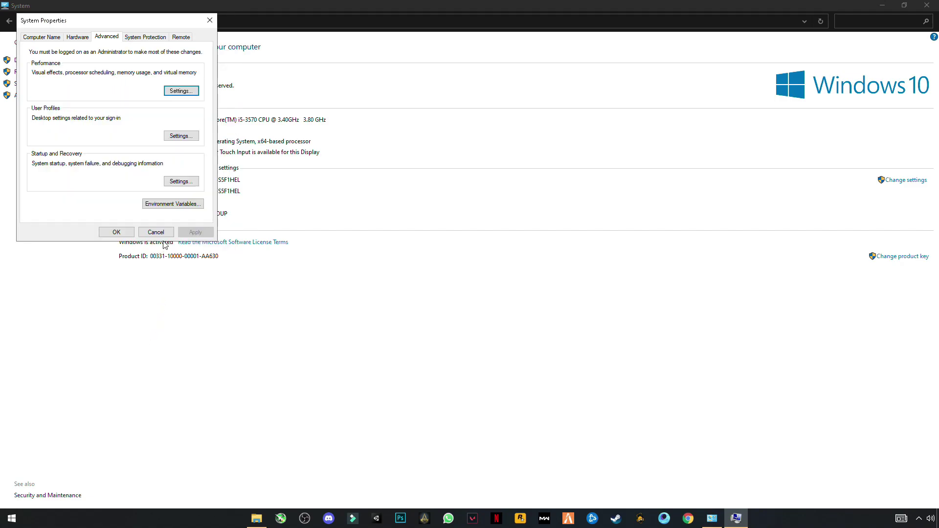
click(116, 232)
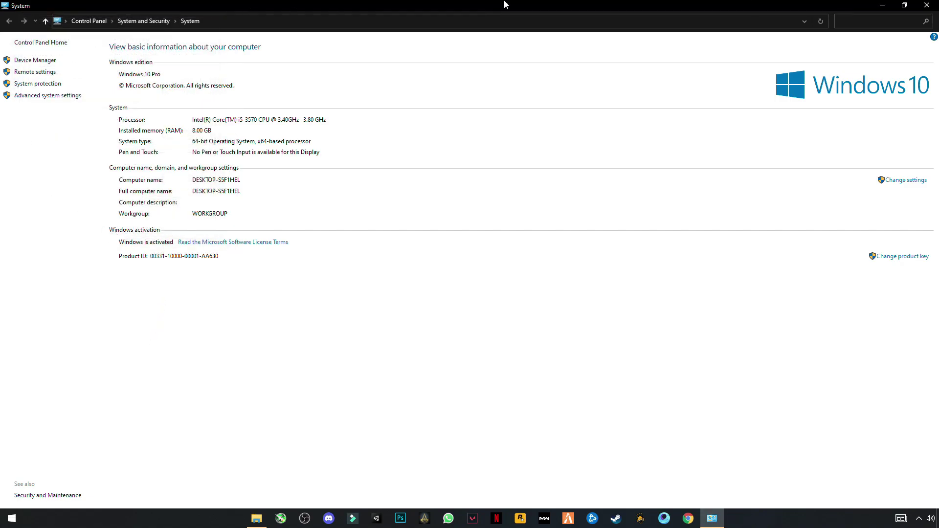
click(926, 5)
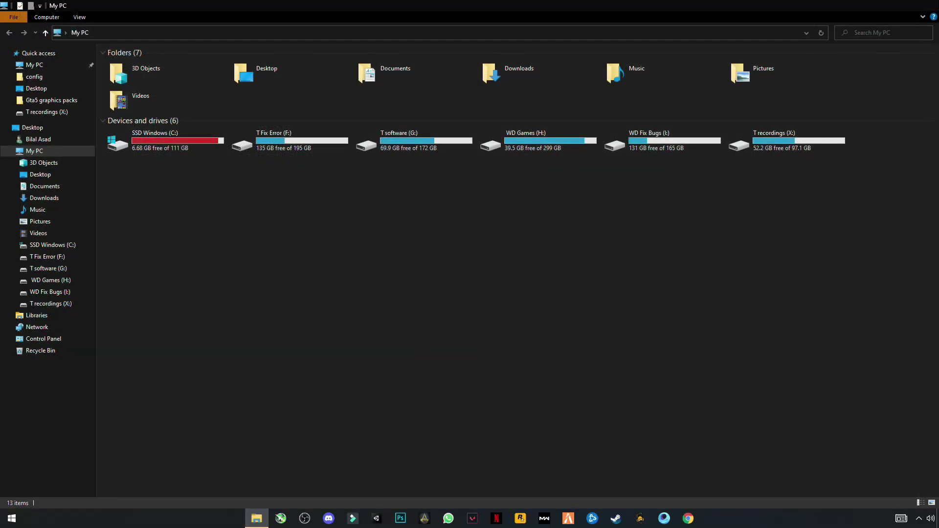
click(926, 5)
Open the Windows Temp folder by running temp from the Run dialog
click(12, 518)
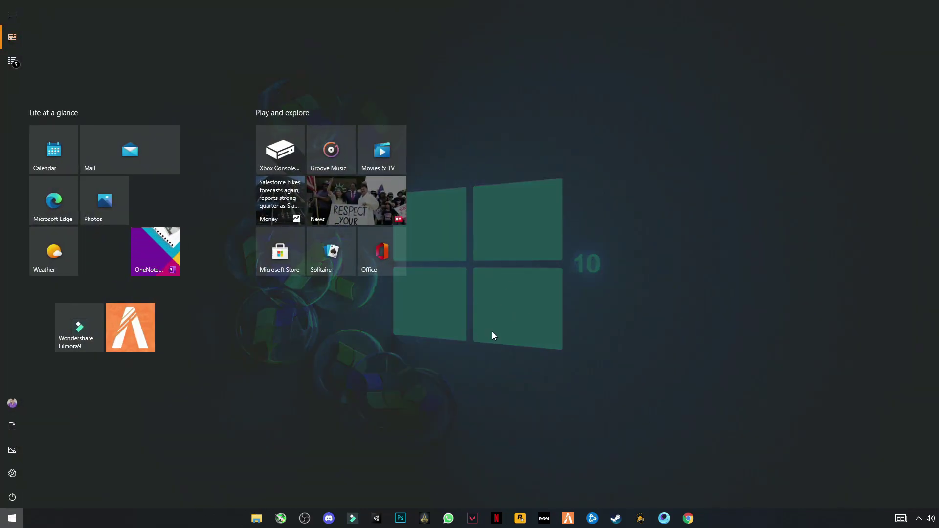
text(run)
key(Return)
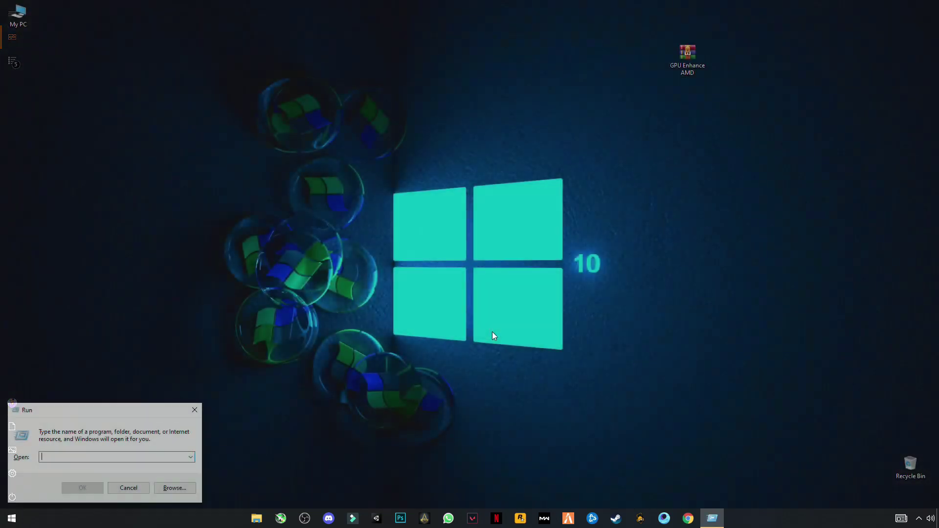
drag(57, 409, 90, 355)
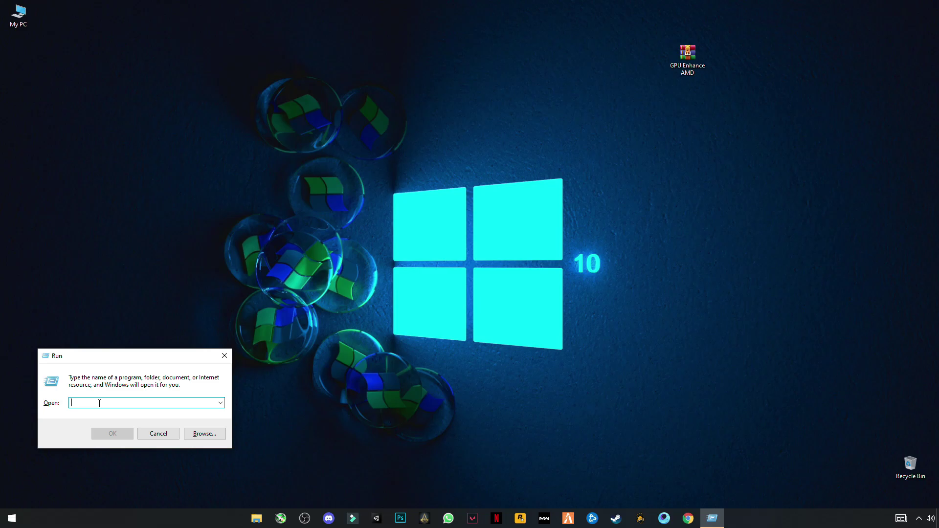
text(temp)
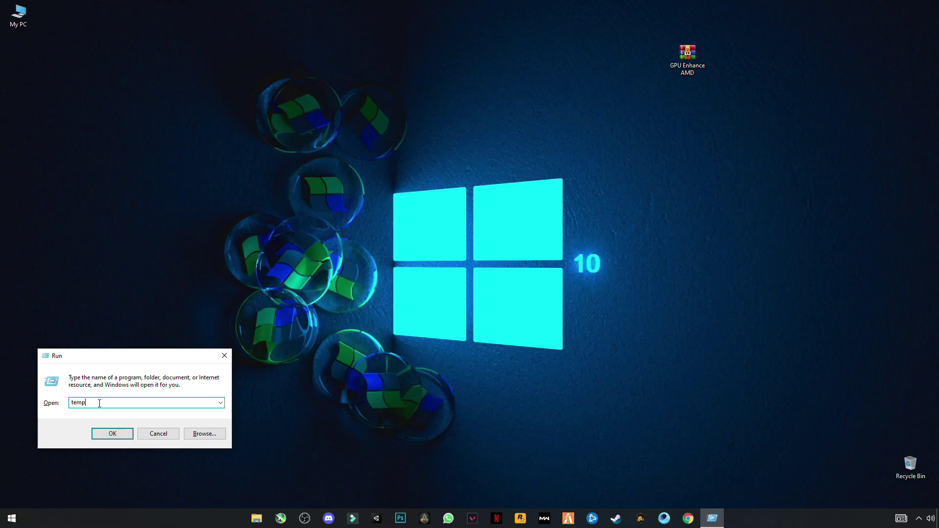
key(Return)
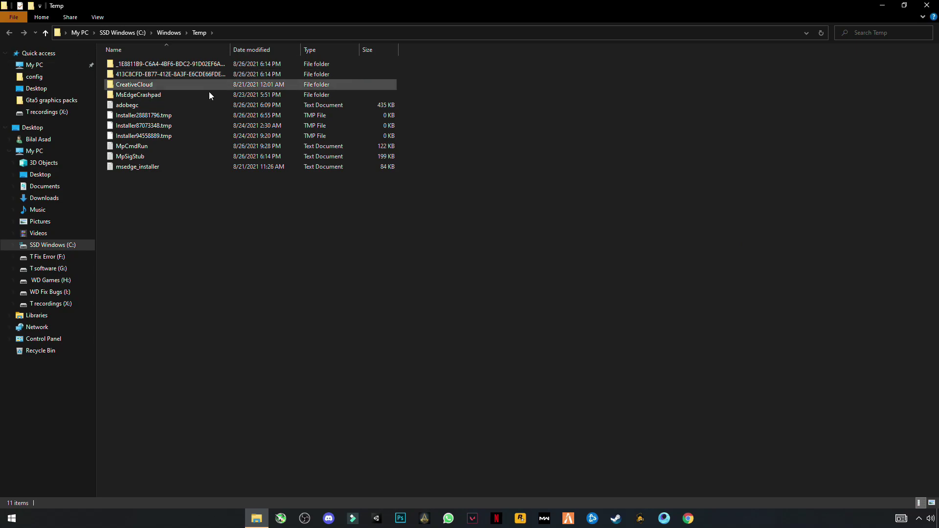
Delete everything in the Windows Temp folder, skipping the files in use, and return to the desktop
drag(163, 258, 159, 55)
right_click(192, 95)
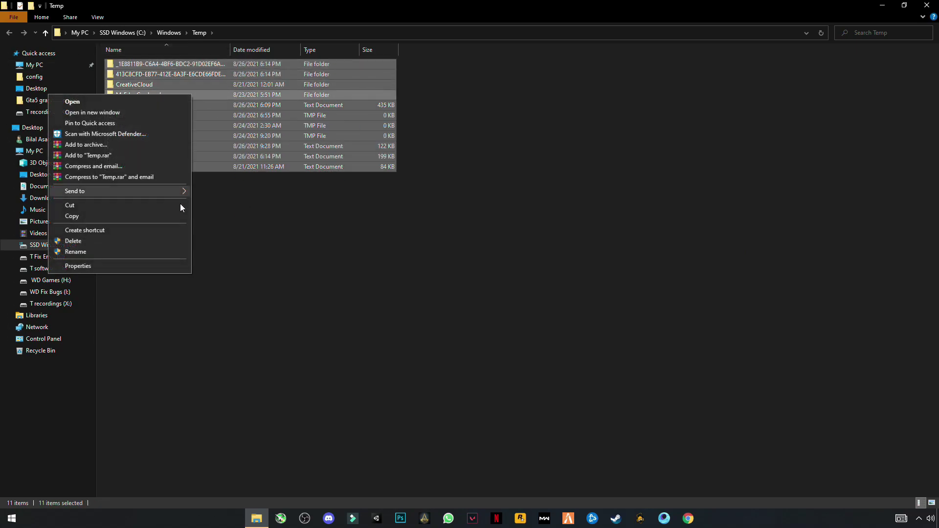
click(74, 241)
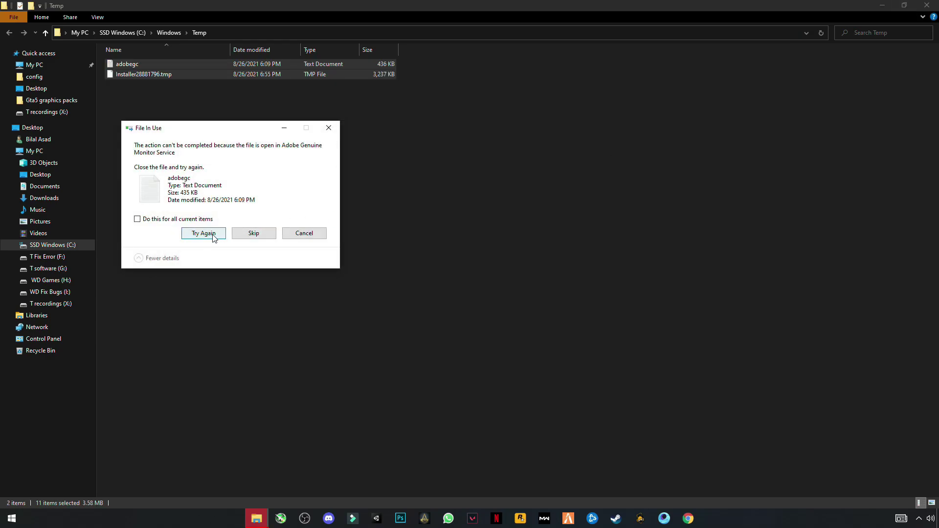
click(245, 234)
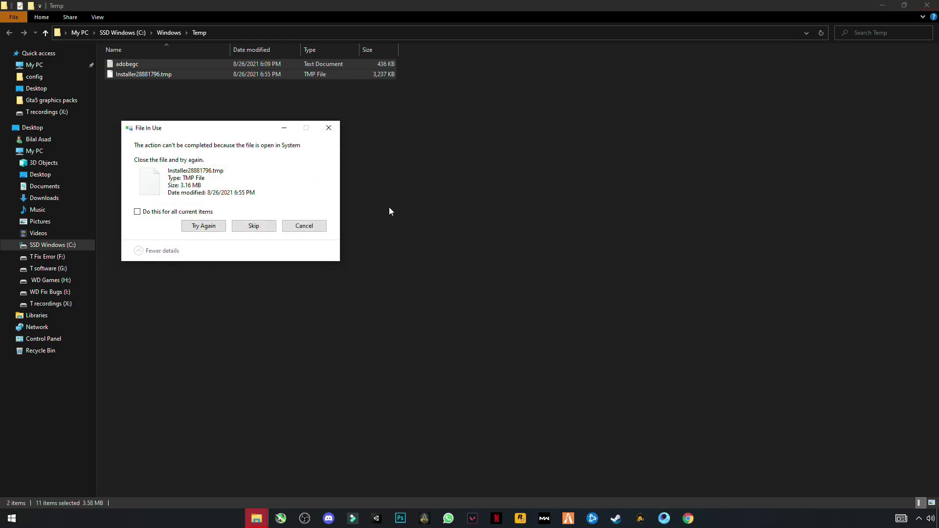
click(250, 229)
key(super+d)
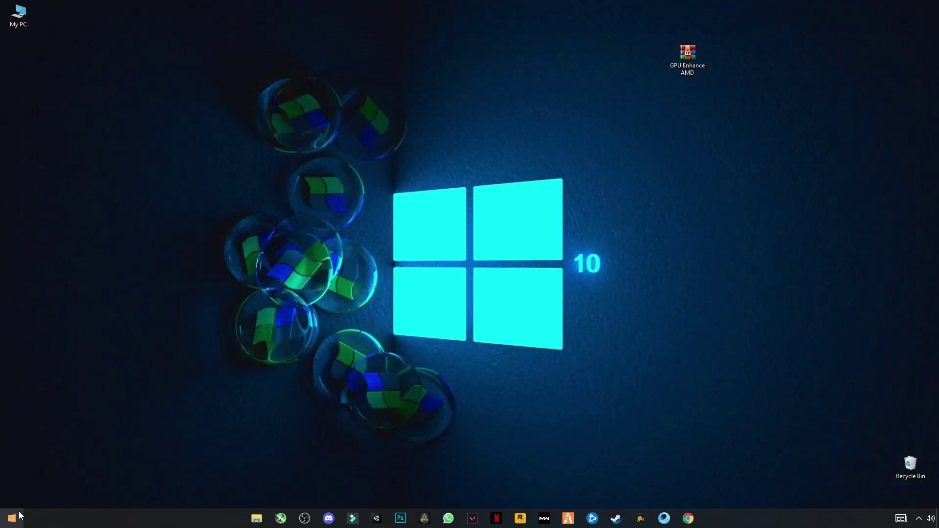
Open the user account's local Temp folder by running %temp% from the Run dialog
click(12, 519)
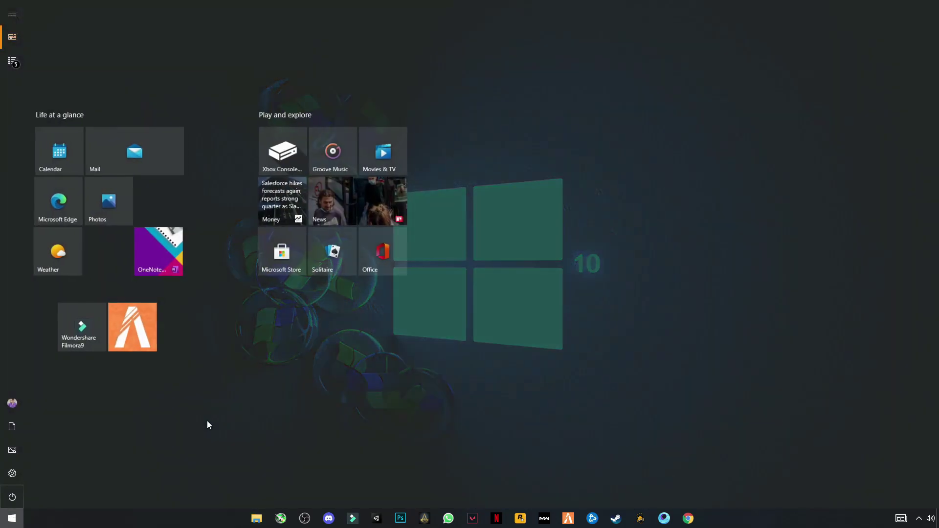
text(r)
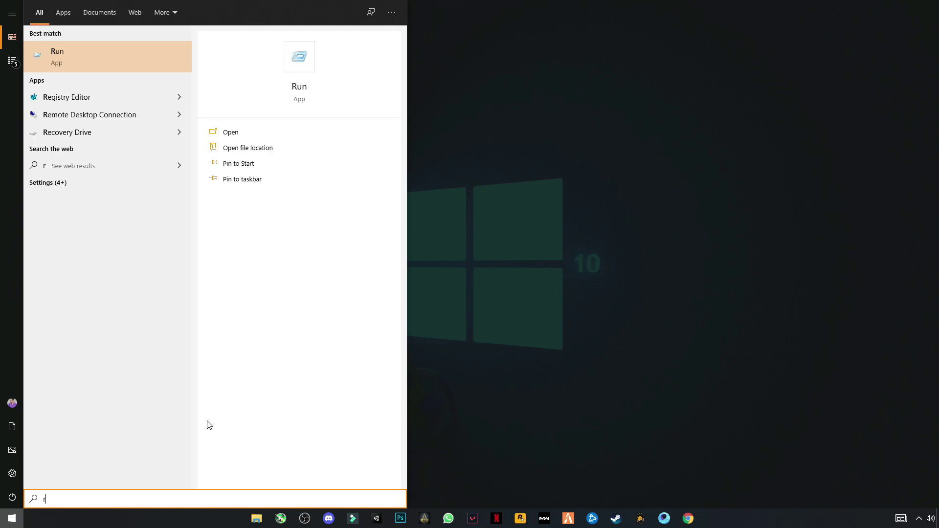
key(Return)
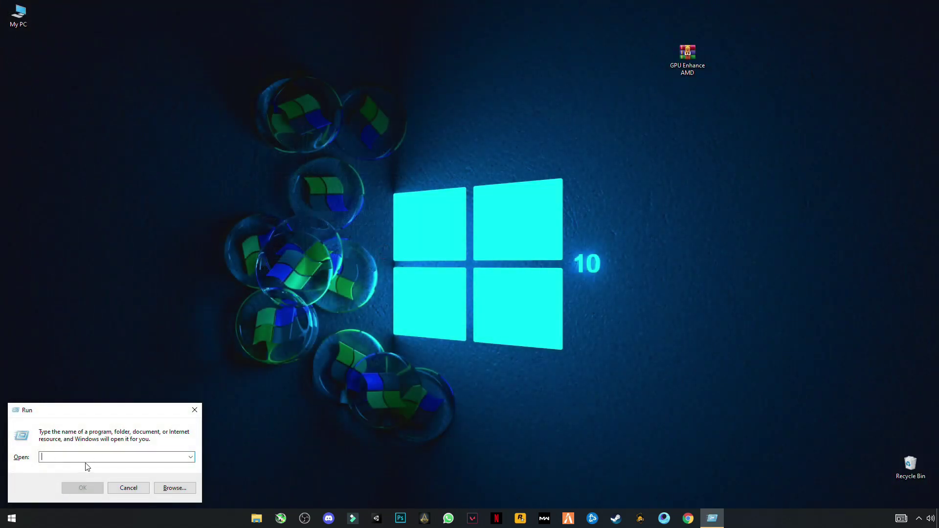
text(%)
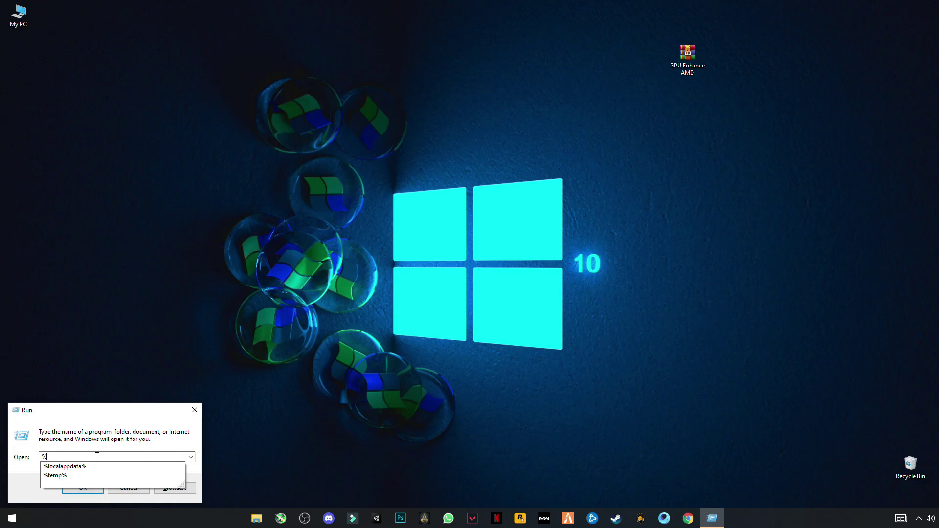
text(tem)
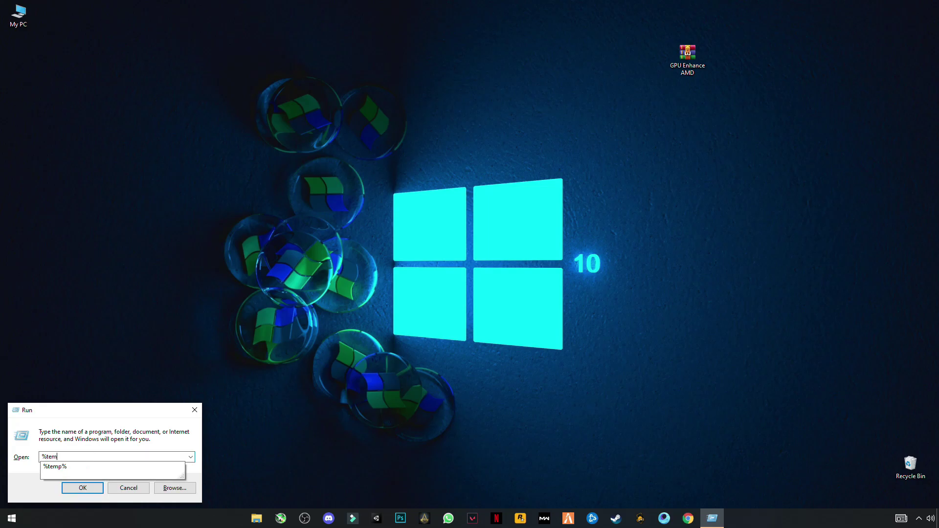
text(p%)
click(78, 487)
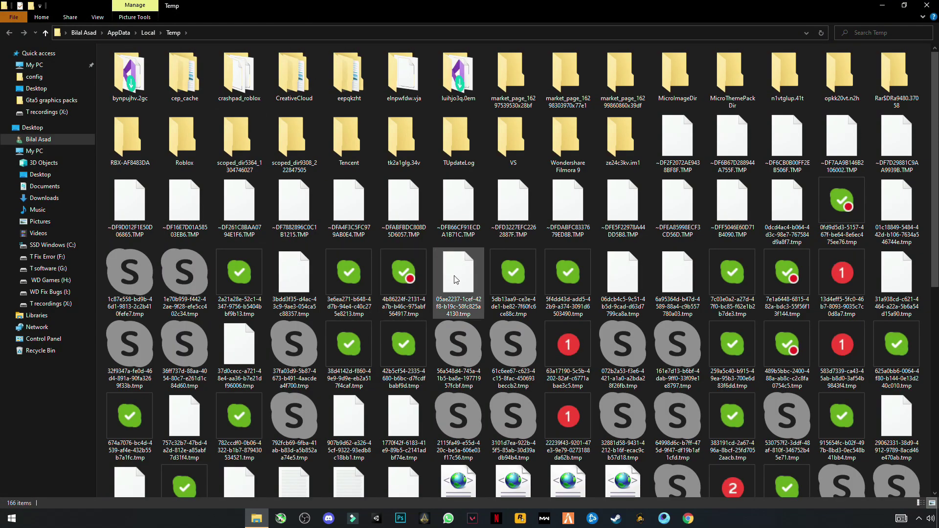
Delete all items in the local Temp folder, skipping files that are in use or missing, and close the folder
click(455, 281)
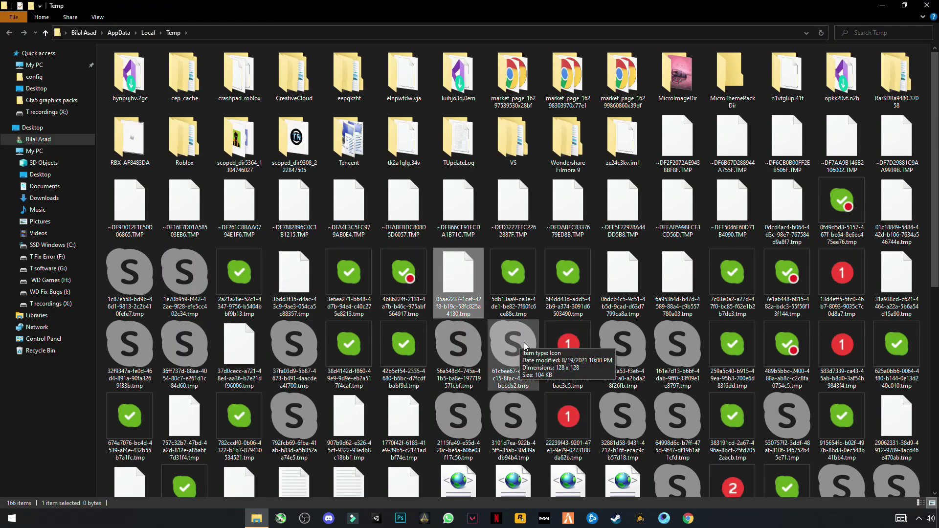
key(ctrl+a)
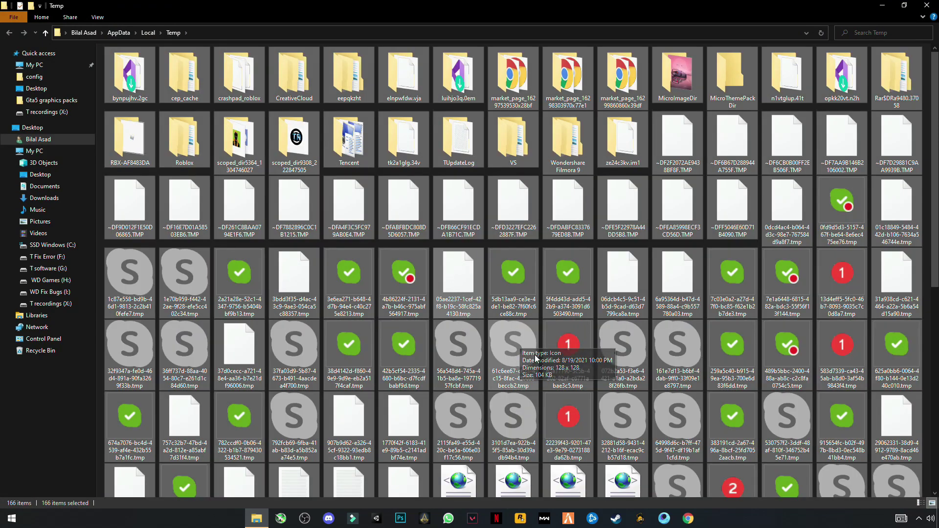
right_click(353, 213)
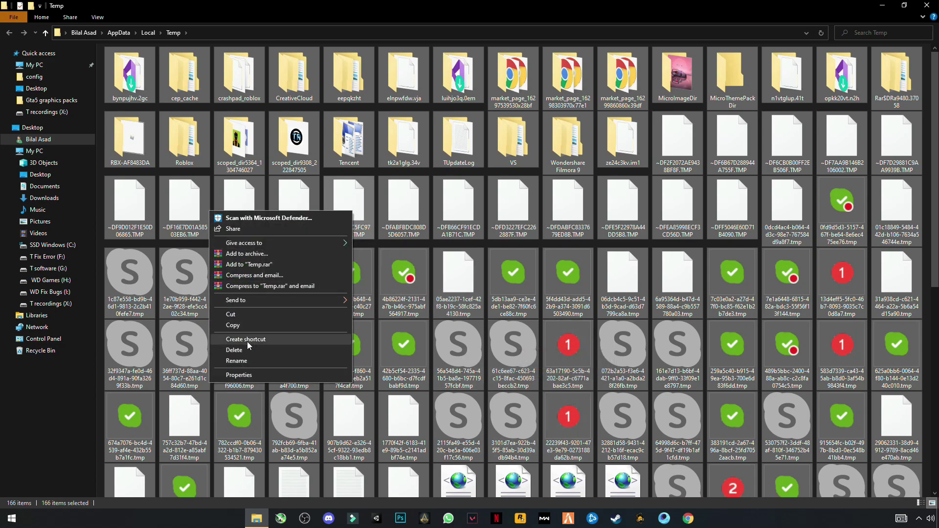
click(234, 350)
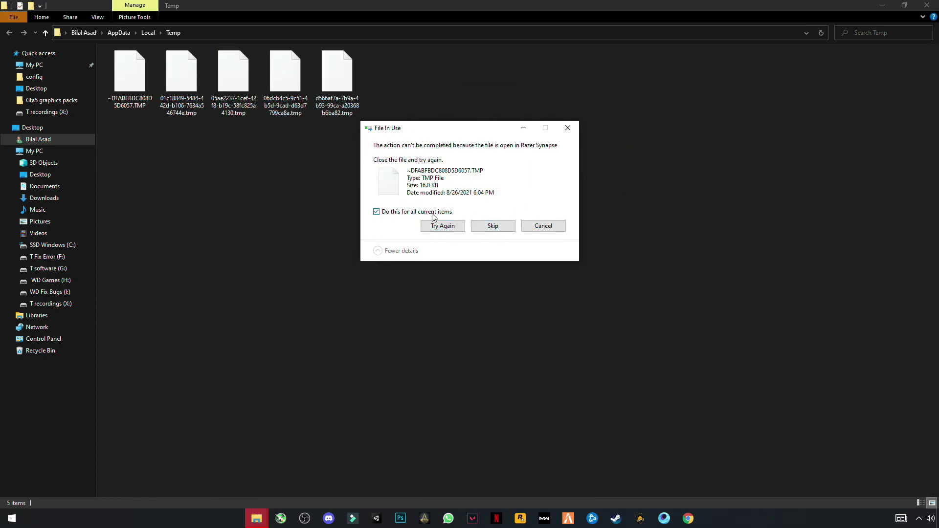
click(491, 227)
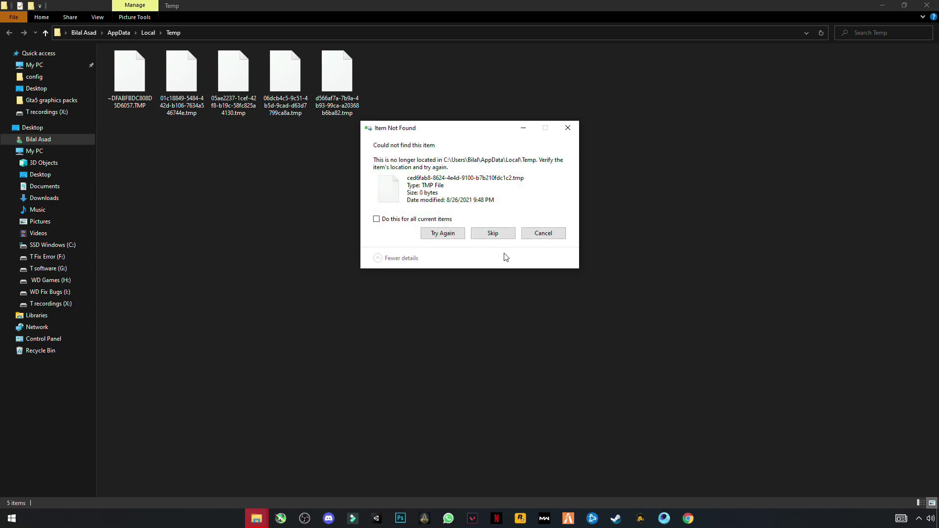
click(503, 236)
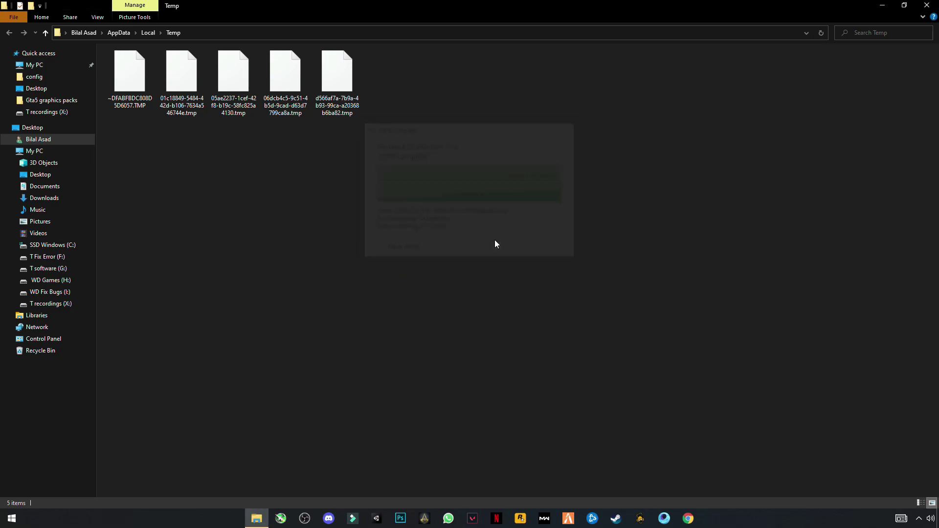
click(927, 5)
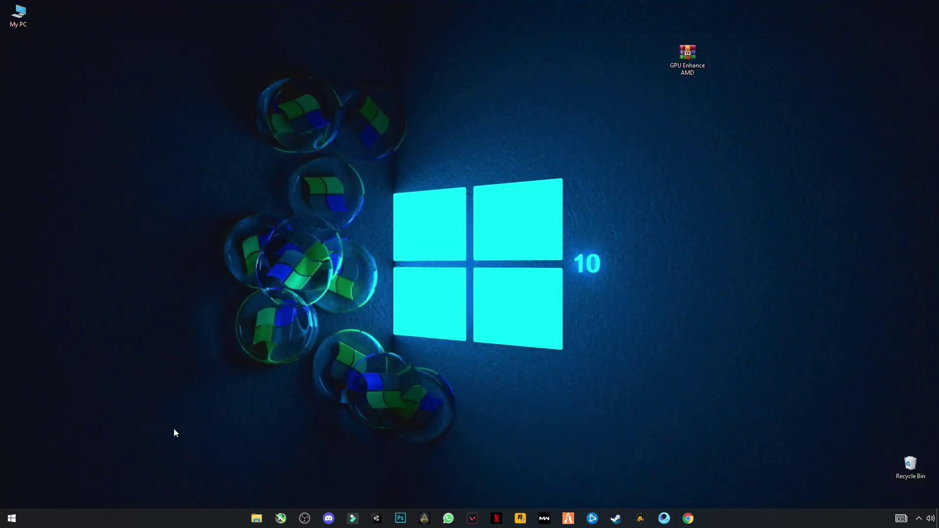
Open the Prefetch folder by running prefetch from the Run dialog and grant permanent access to it
click(11, 519)
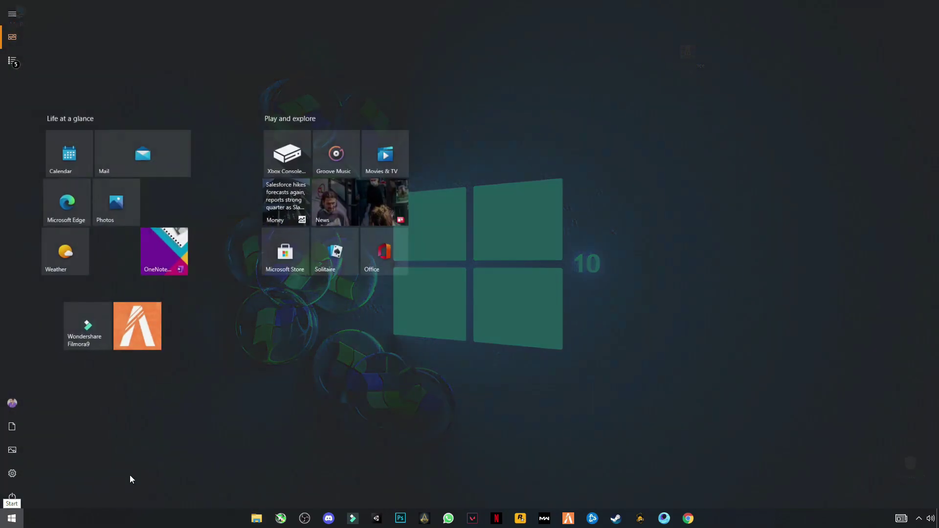
text(run)
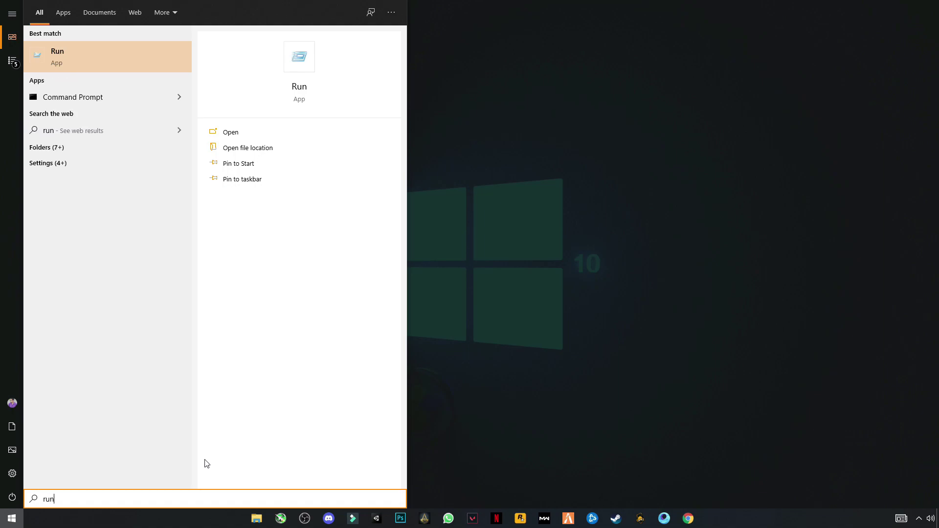
key(Return)
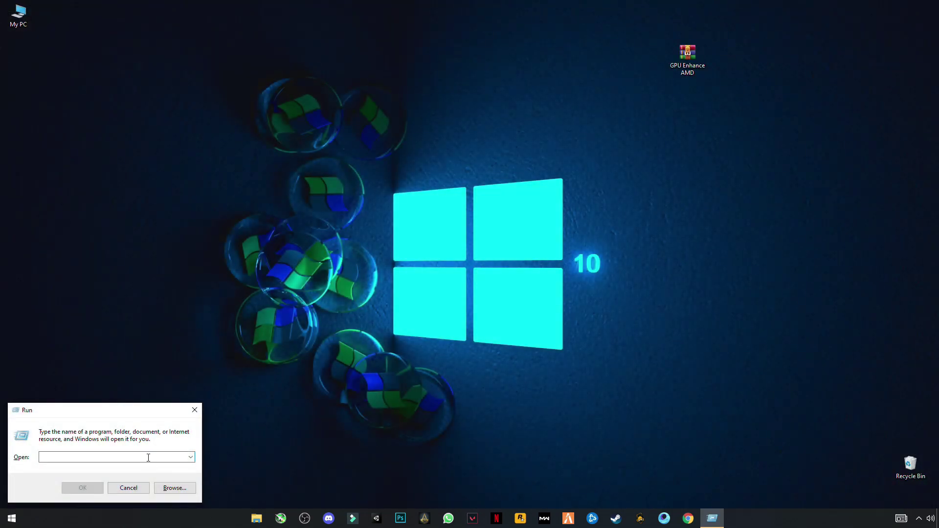
text(p)
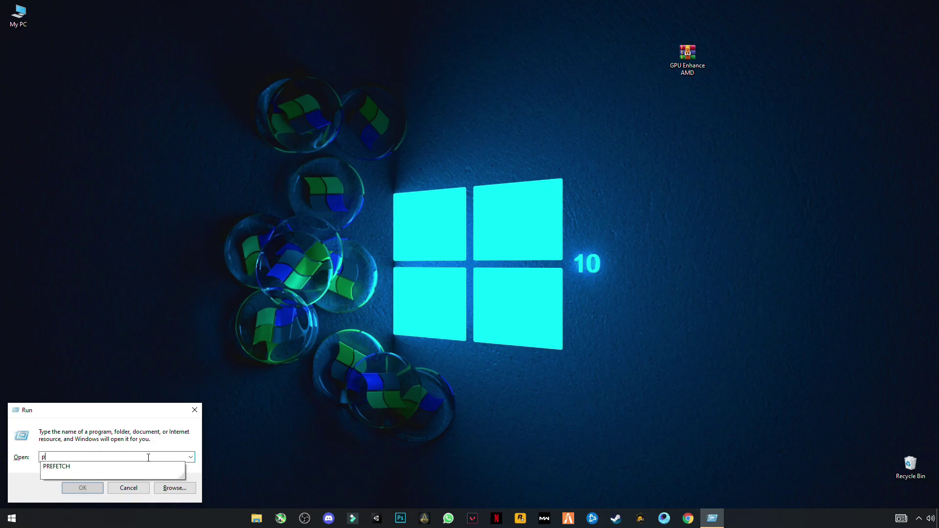
text(refetch)
key(Return)
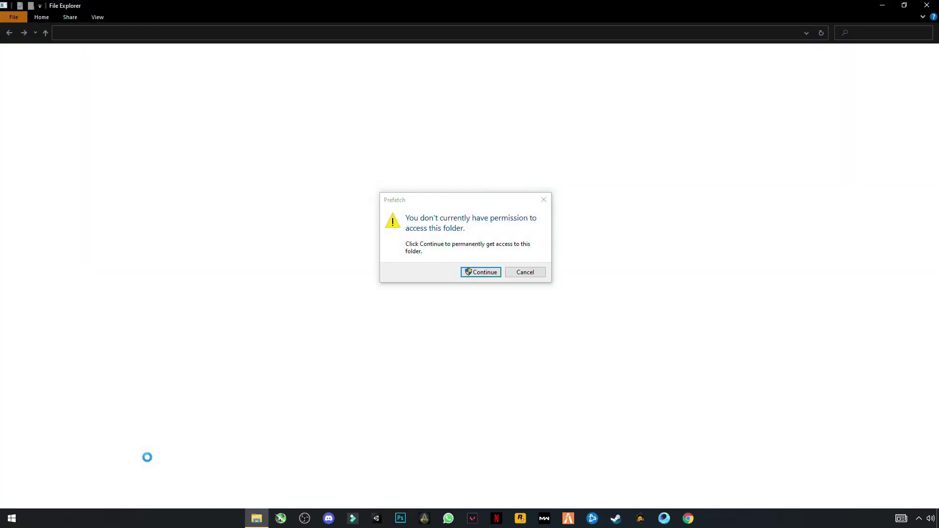
click(485, 273)
Delete all files in the Prefetch folder and close the folder
click(236, 216)
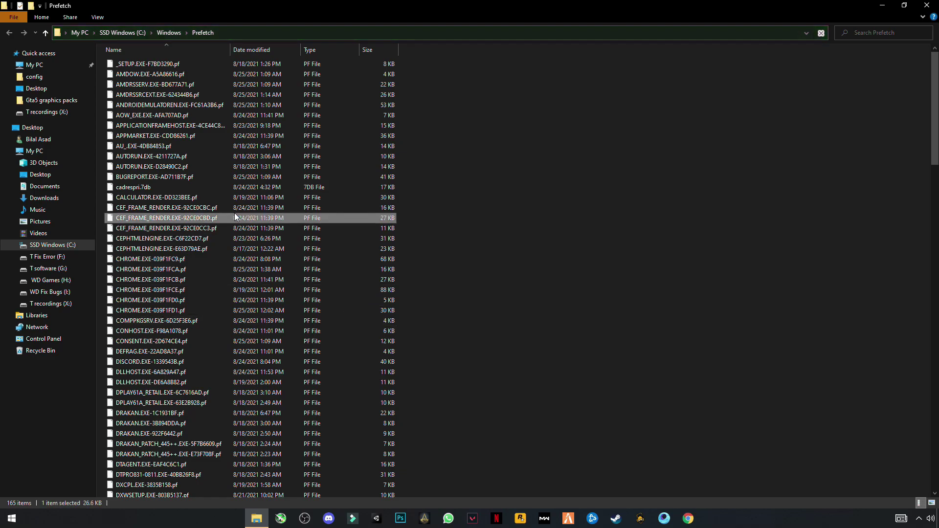
key(ctrl+a)
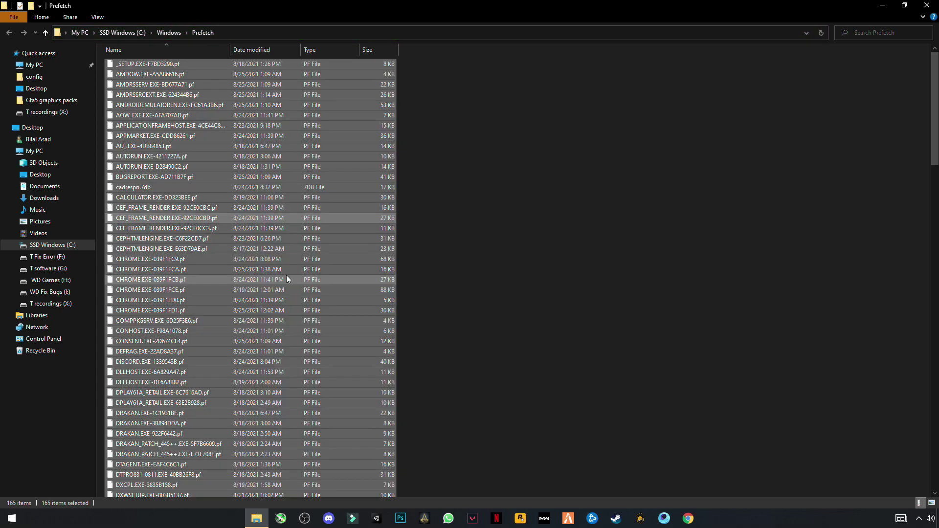
right_click(250, 242)
click(133, 365)
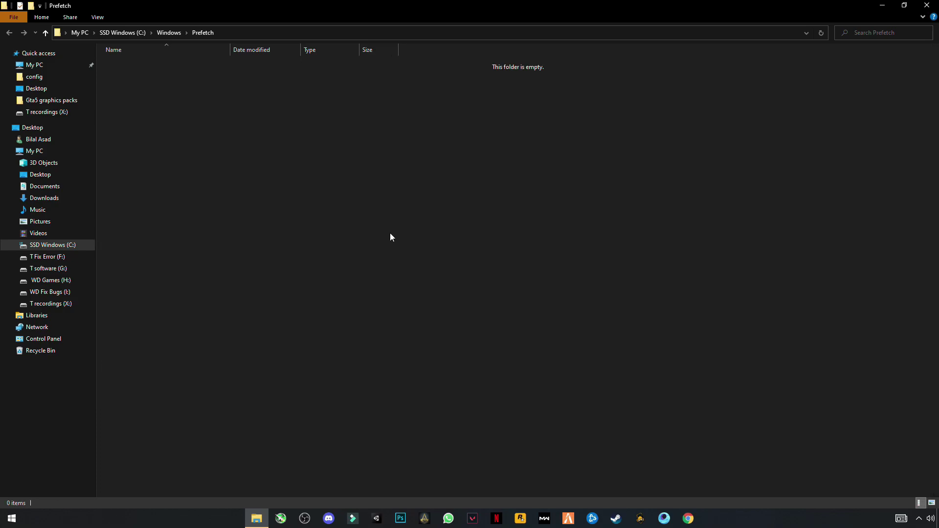
click(927, 5)
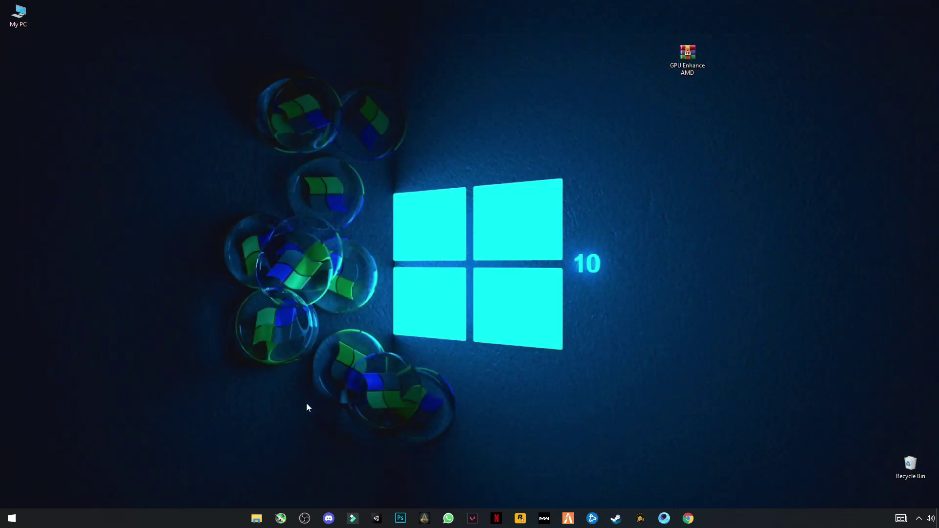
Extract the GPU Enhance AMD archive onto the desktop and move the extracted registry file to a free spot below My PC
drag(816, 15, 717, 112)
right_click(690, 61)
click(603, 109)
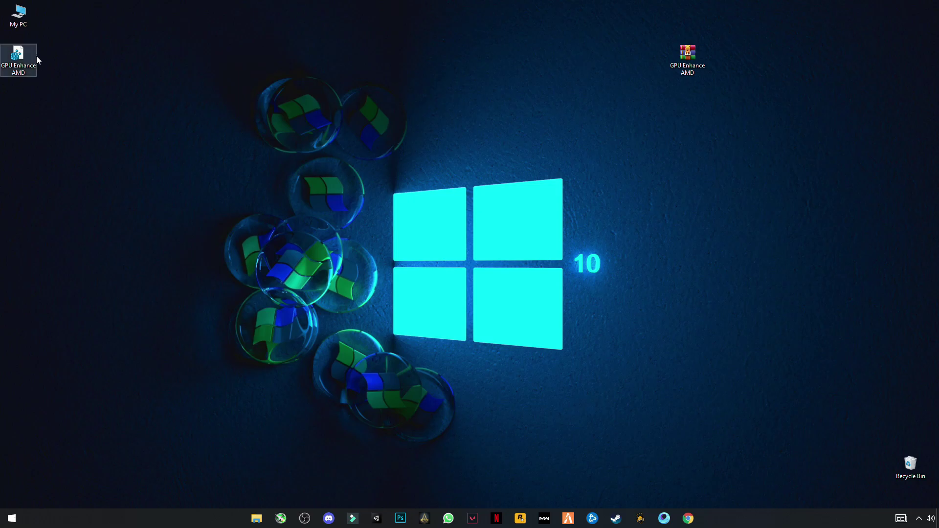
drag(20, 69, 39, 187)
drag(88, 128, 29, 120)
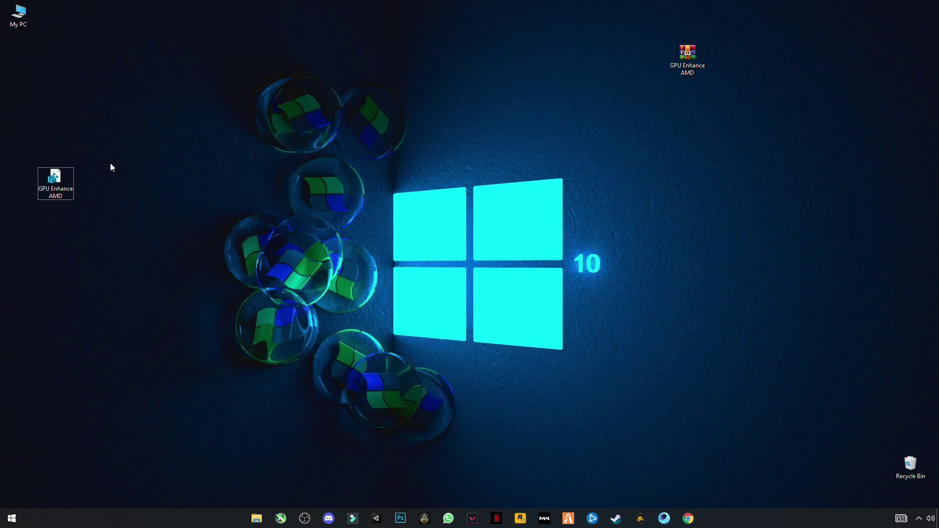
Merge the GPU Enhance AMD registry file into the Windows registry, allowing Registry Editor to make changes
right_click(56, 183)
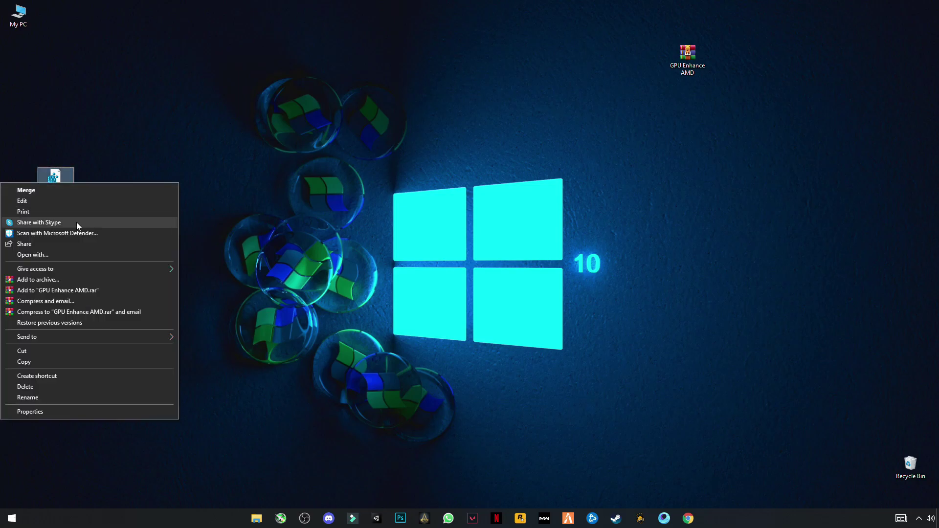
click(37, 190)
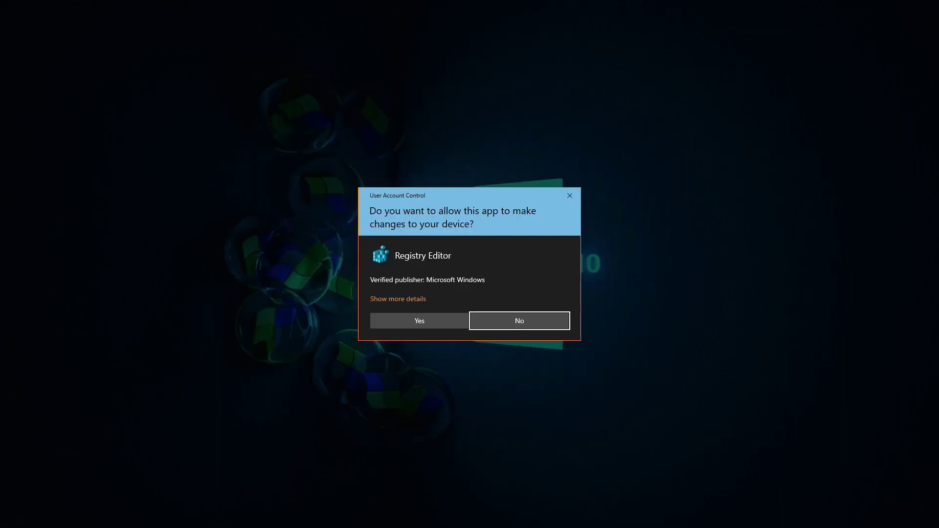
click(420, 322)
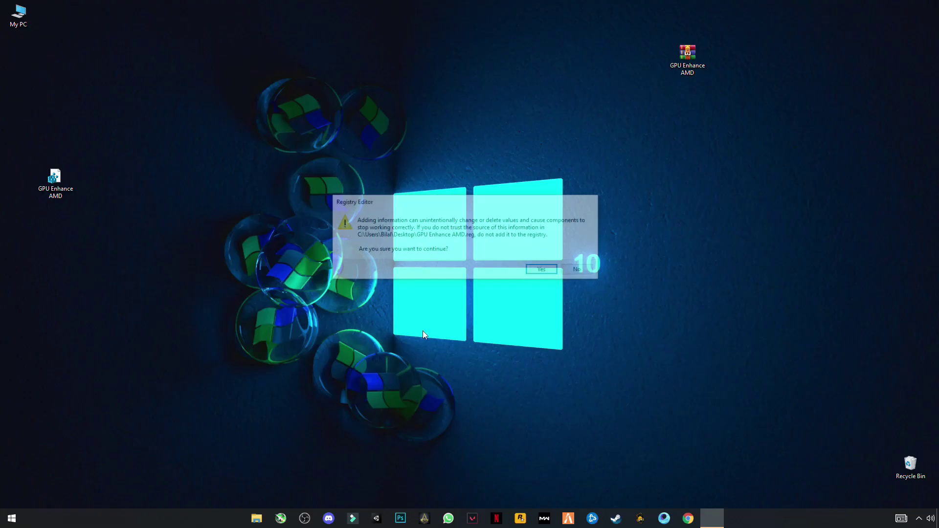
click(542, 271)
click(581, 261)
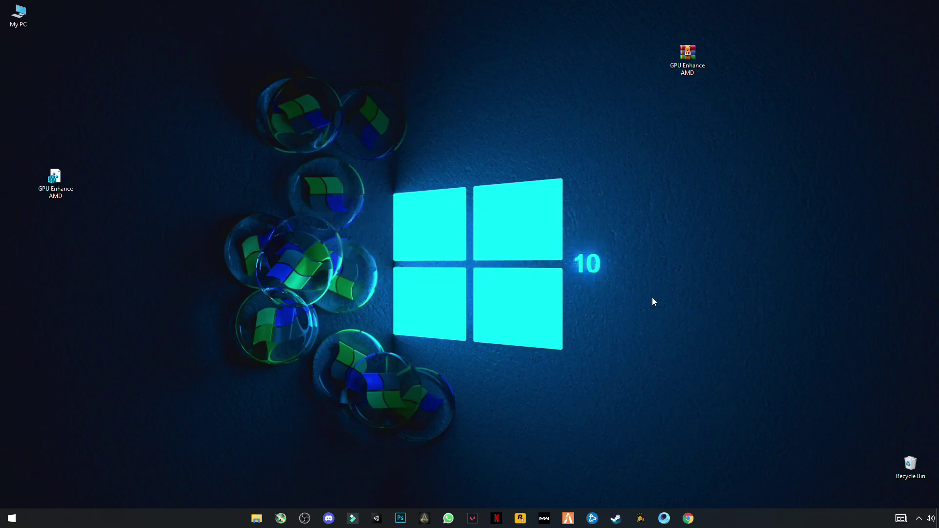